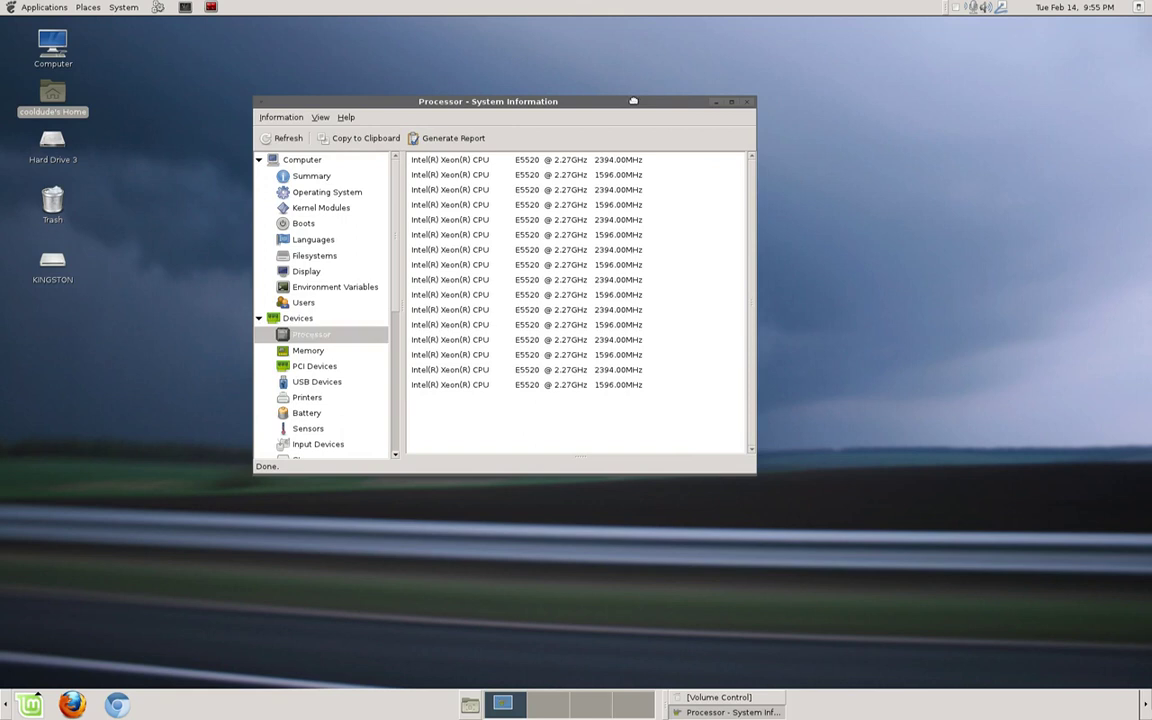
Focus System Information, then launch the ALSA volume mixer, nudge it right and close it
left_click(633, 101)
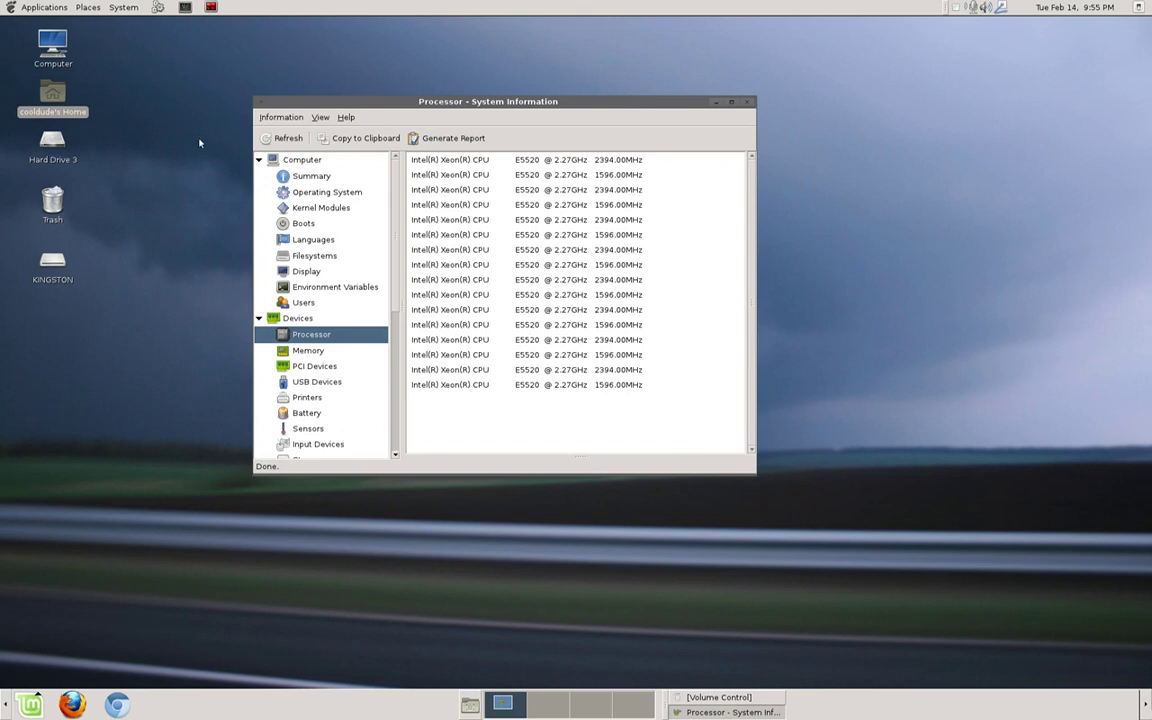
left_click(42, 7)
mouse_move(70, 101)
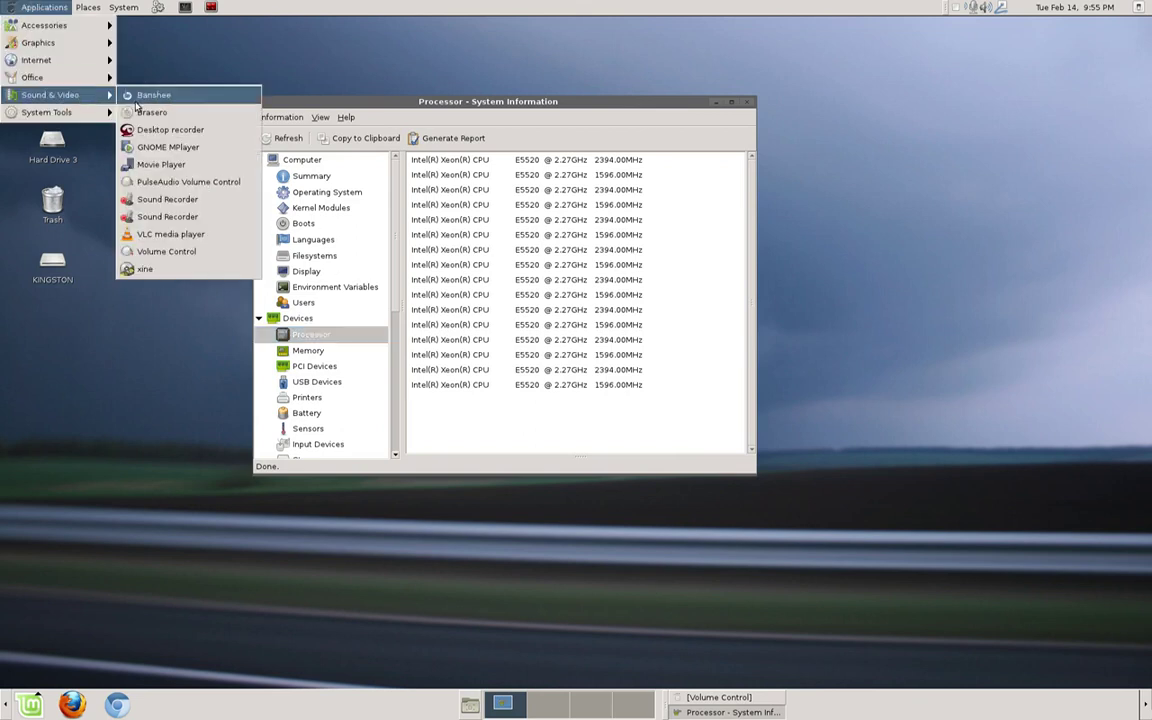
left_click(207, 257)
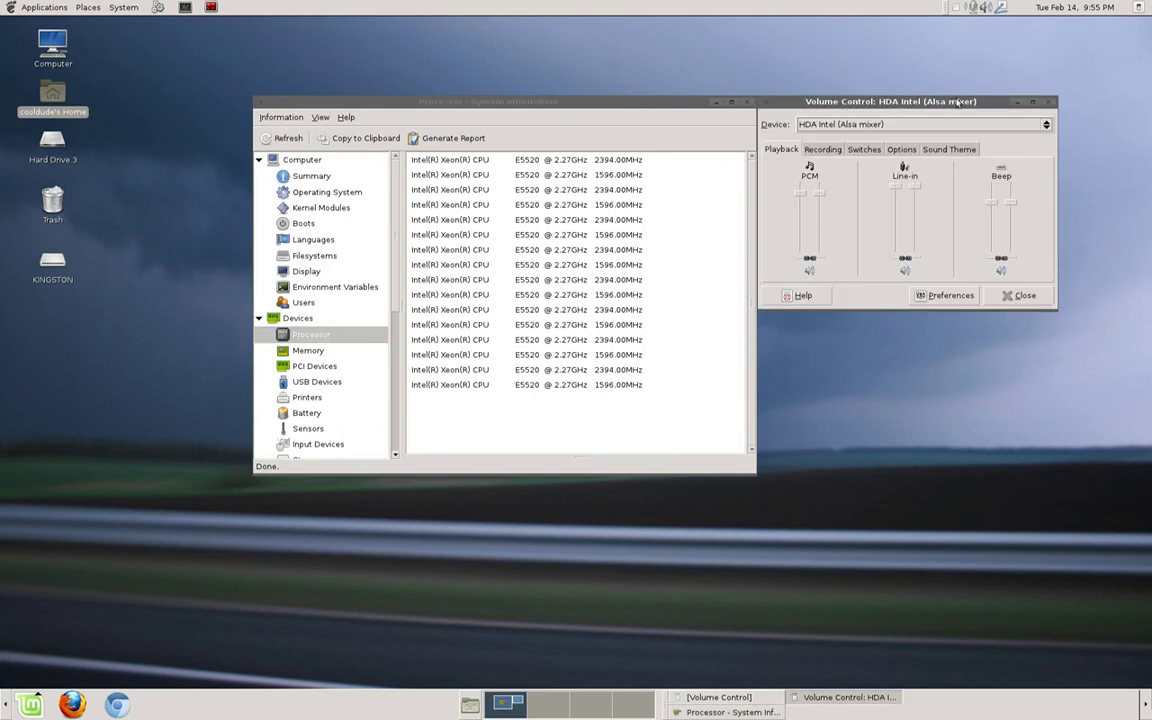
left_click_drag(953, 102, 971, 106)
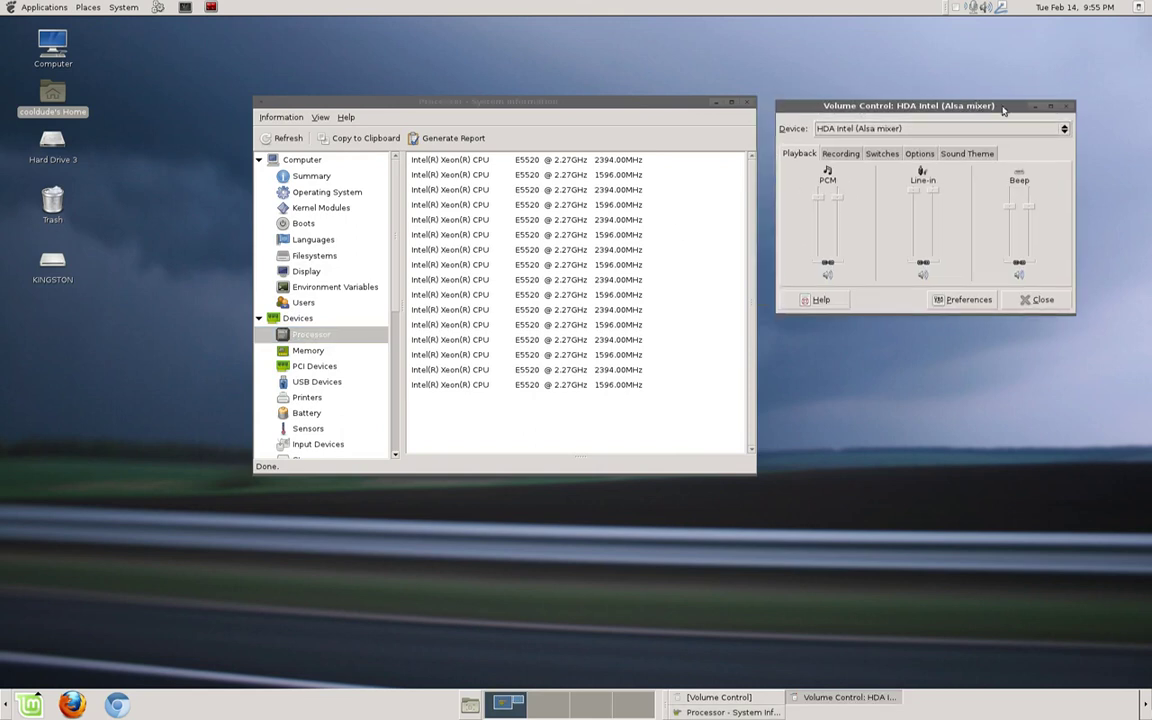
left_click(1066, 107)
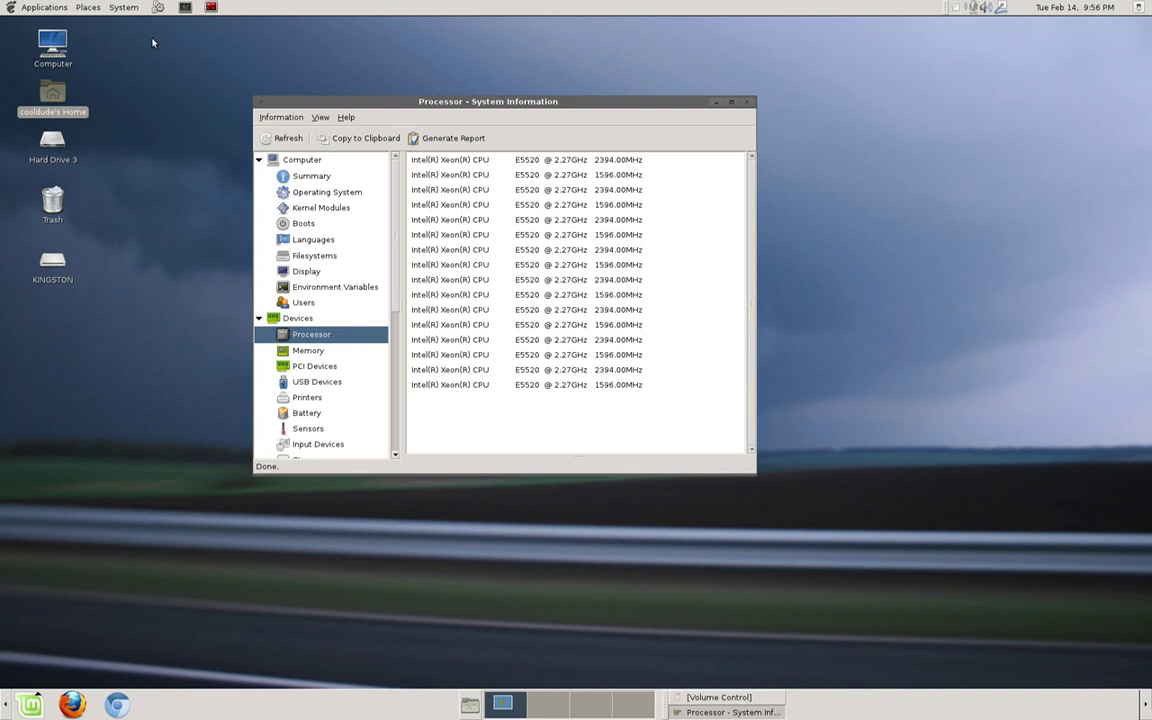
Review PulseAudio Volume Control's output, input and recording tabs, then minimize it
left_click(44, 7)
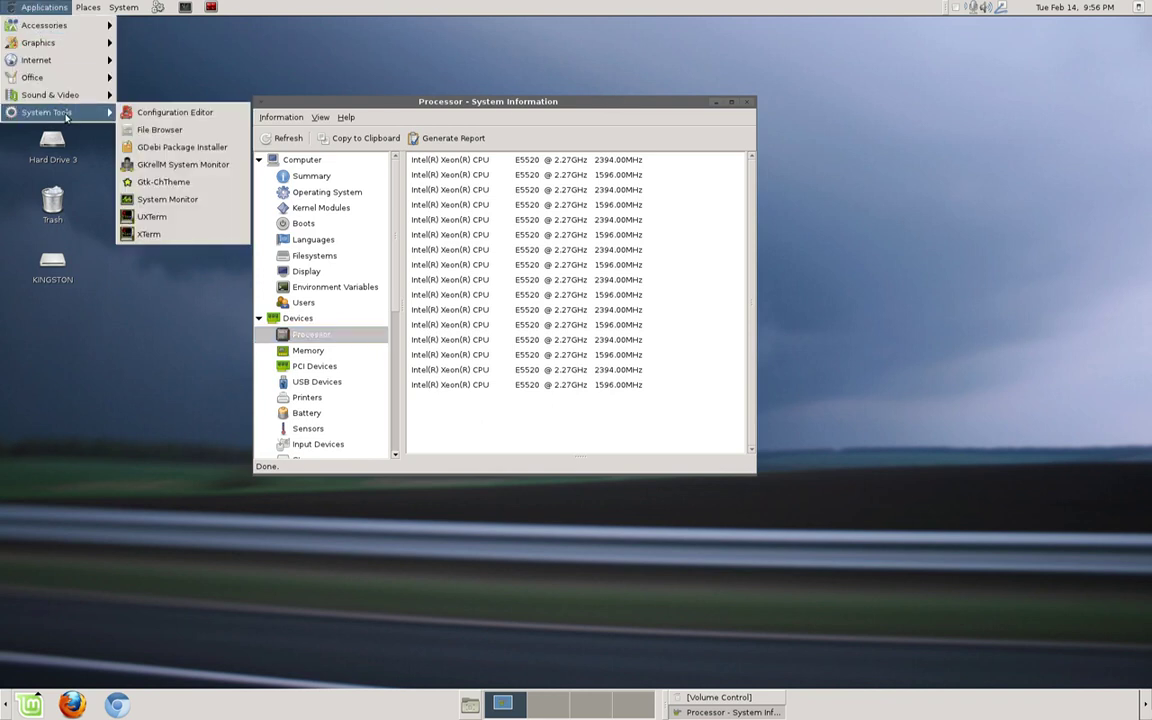
mouse_move(74, 95)
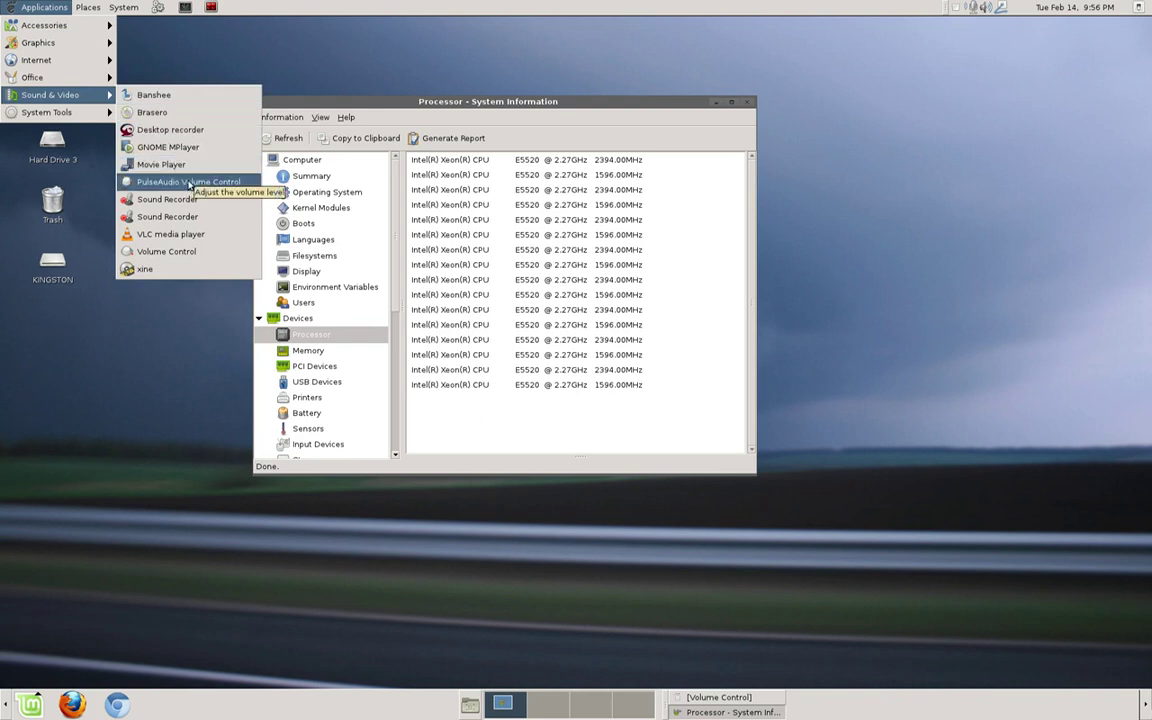
left_click(853, 393)
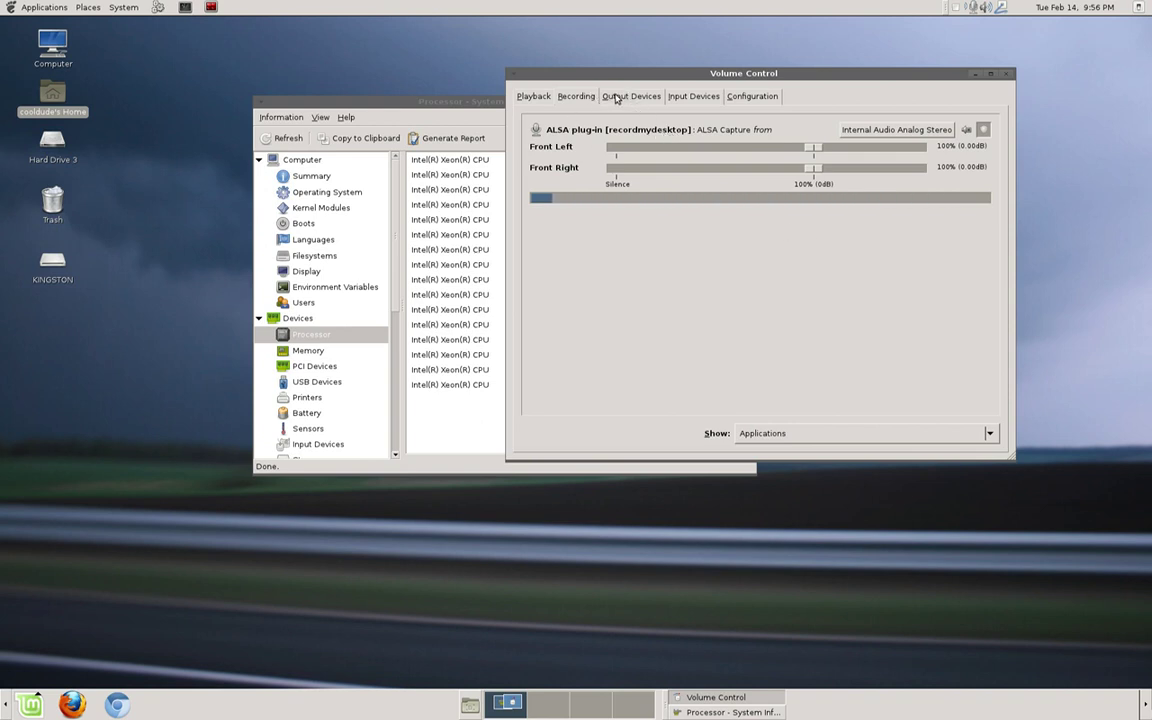
left_click(620, 96)
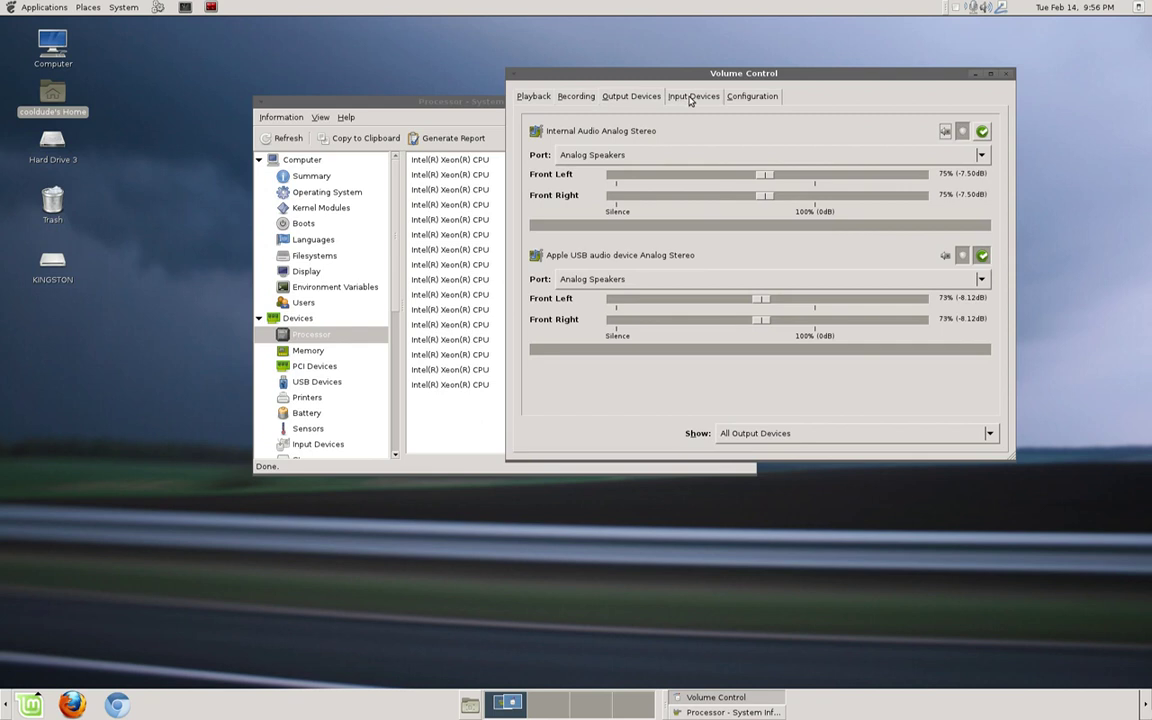
left_click(689, 99)
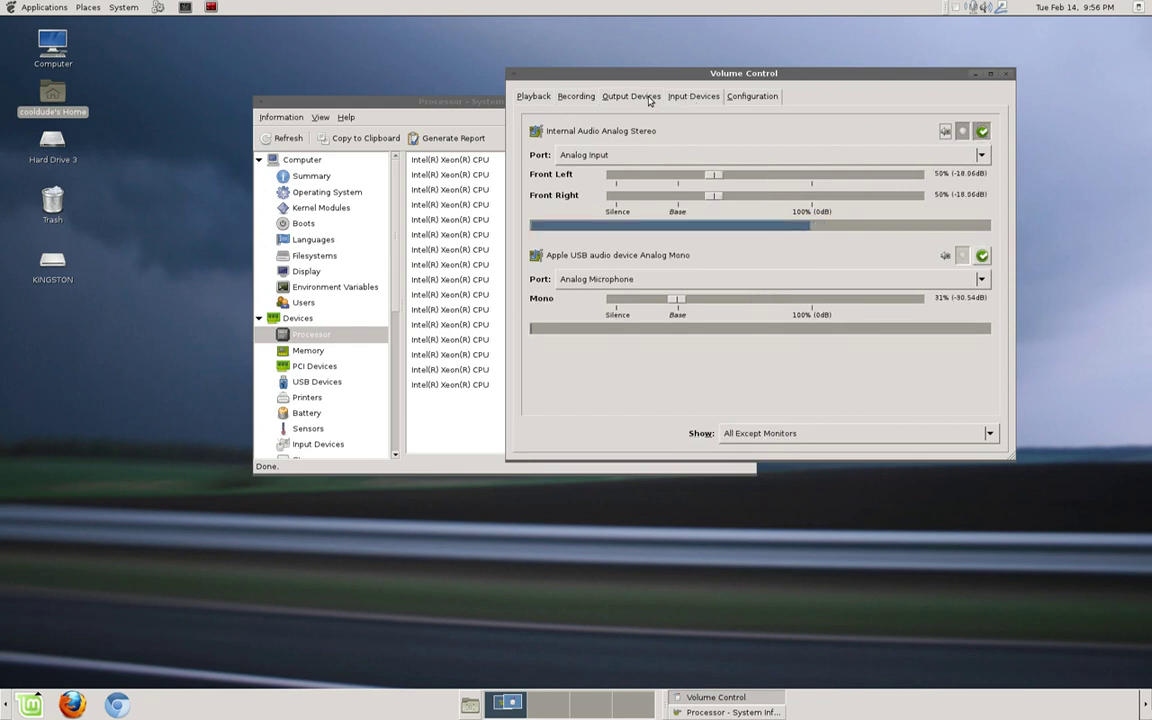
left_click(583, 96)
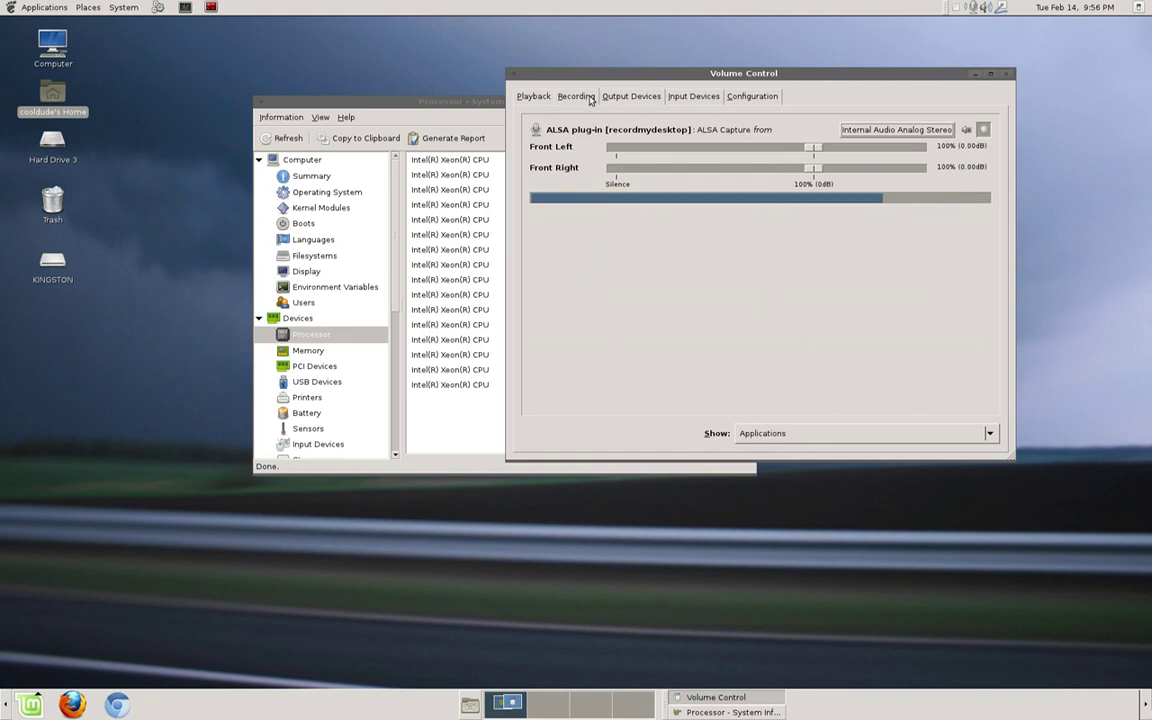
left_click(975, 73)
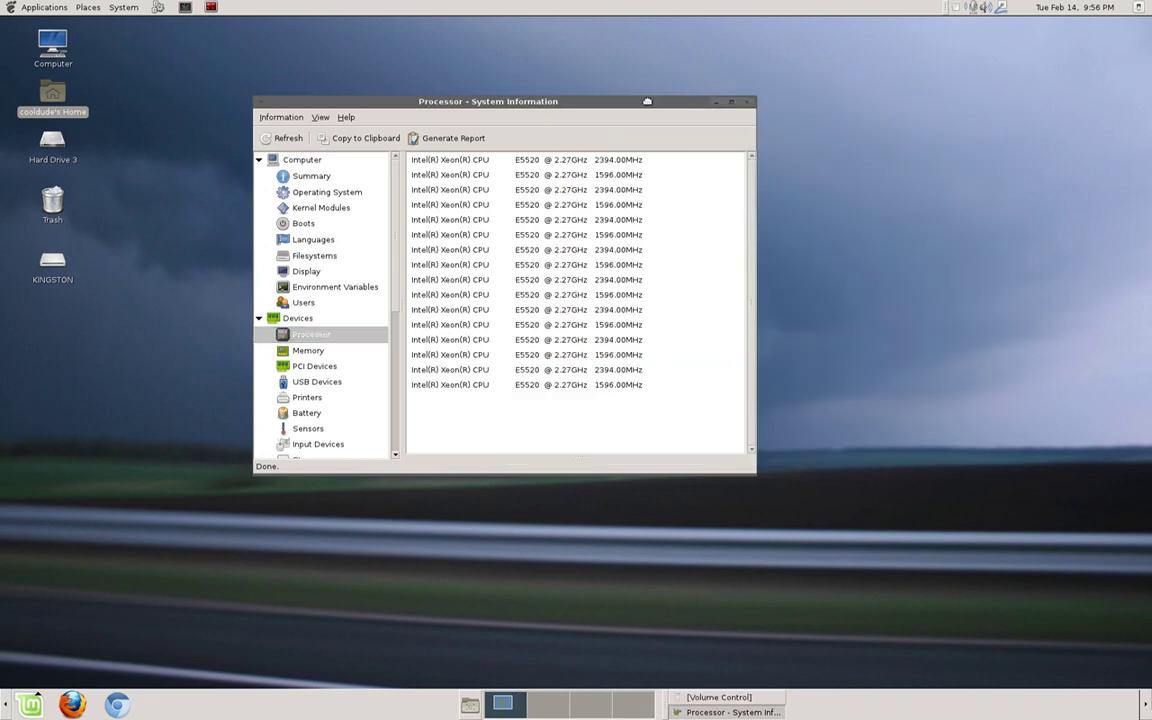
Shift the System Information window slightly and scroll through its contents
mouse_move(675, 95)
left_mouse_down()
mouse_move(689, 92)
mouse_move(656, 99)
left_mouse_up()
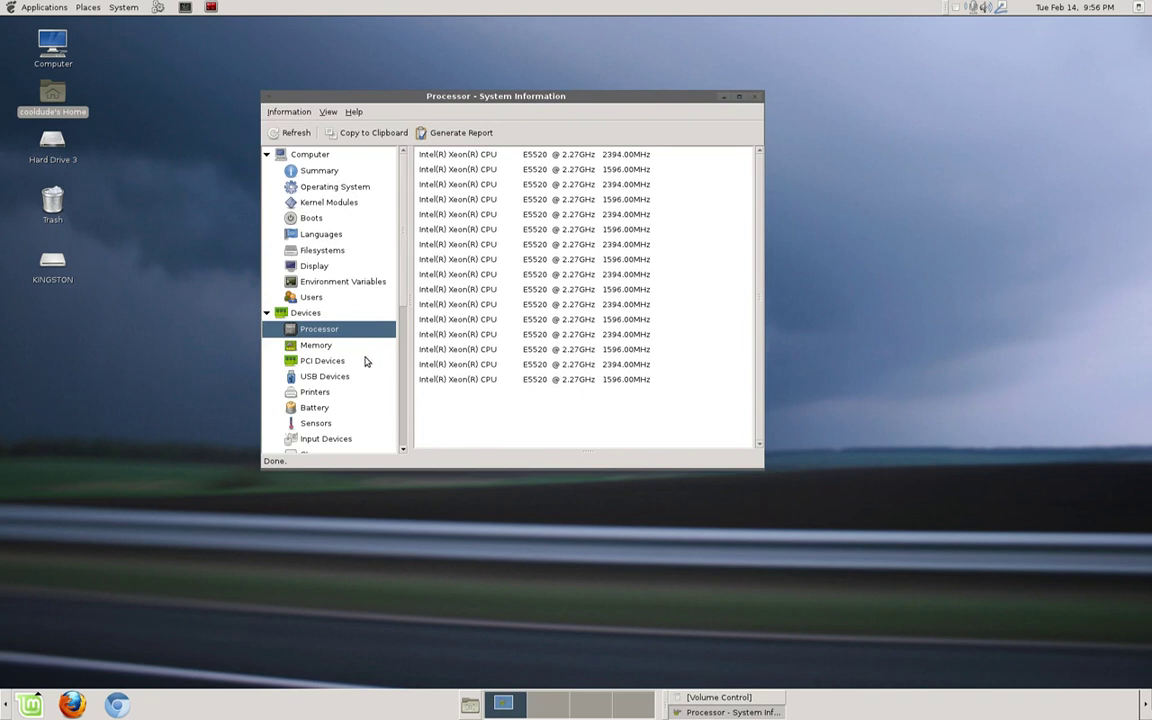
scroll(365, 362, "down", 3)
scroll(365, 362, "down", 5)
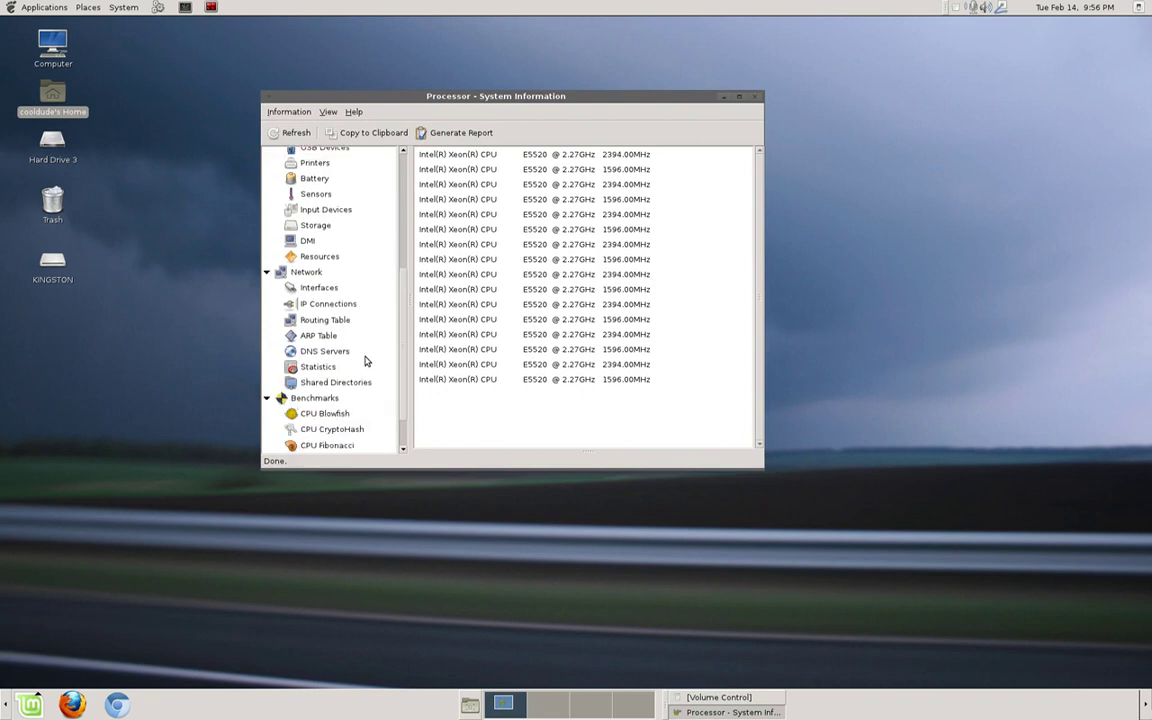
scroll(366, 358, "up", 7)
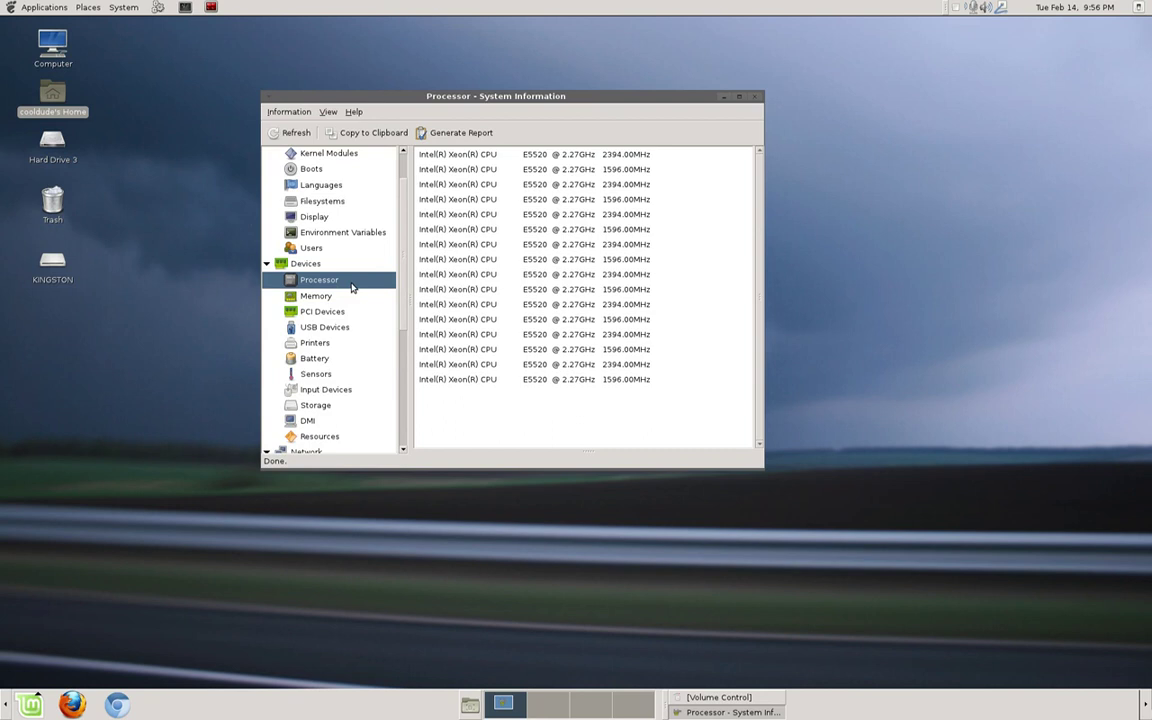
scroll(352, 289, "up", 2)
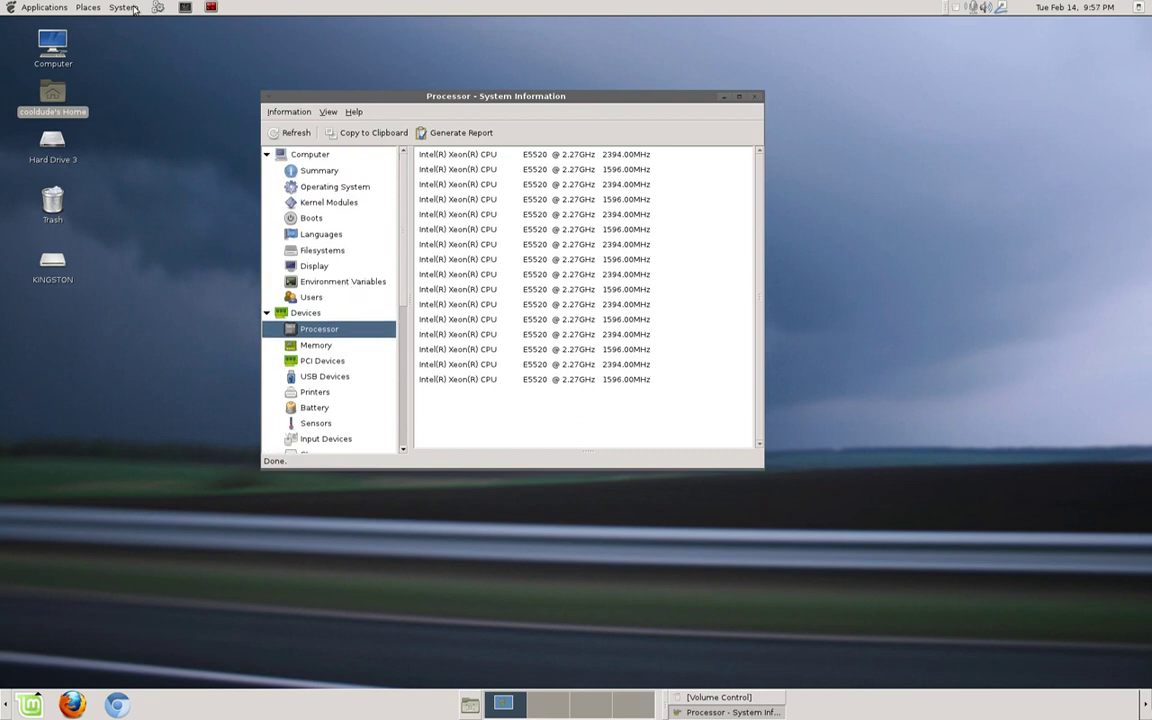
Launch Terminal, recall the aticonfig dual-head horizontal command from history, then minimize the window
left_click(185, 8)
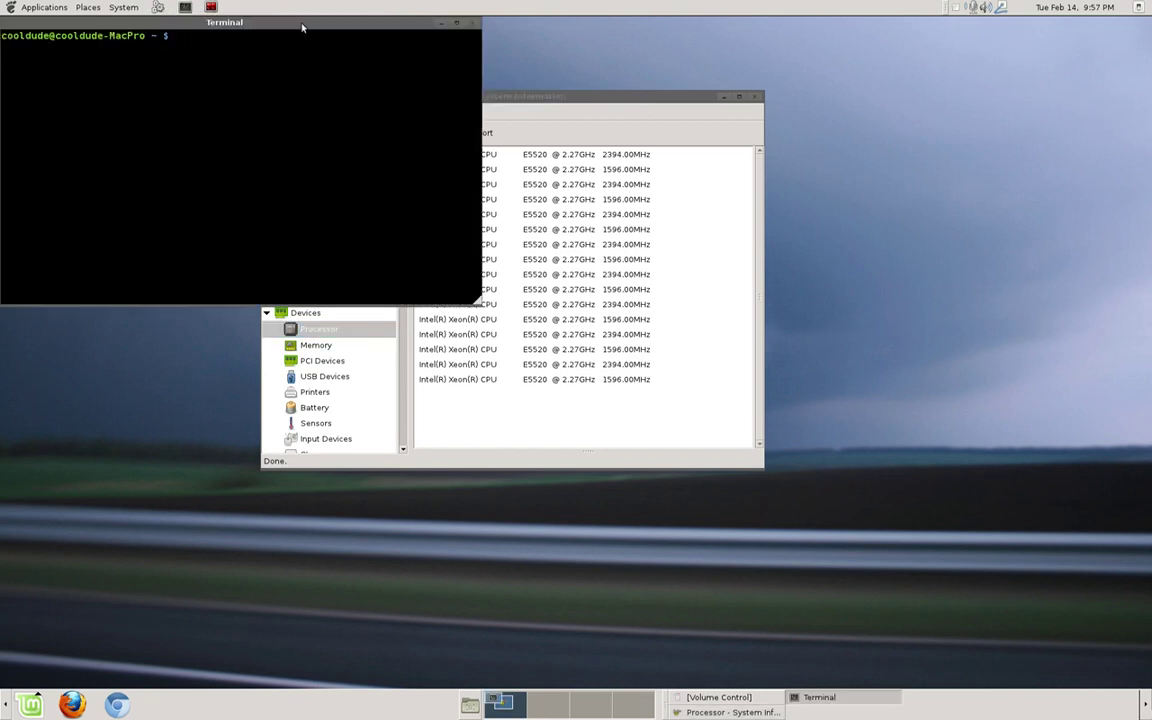
left_click_drag(270, 20, 860, 227)
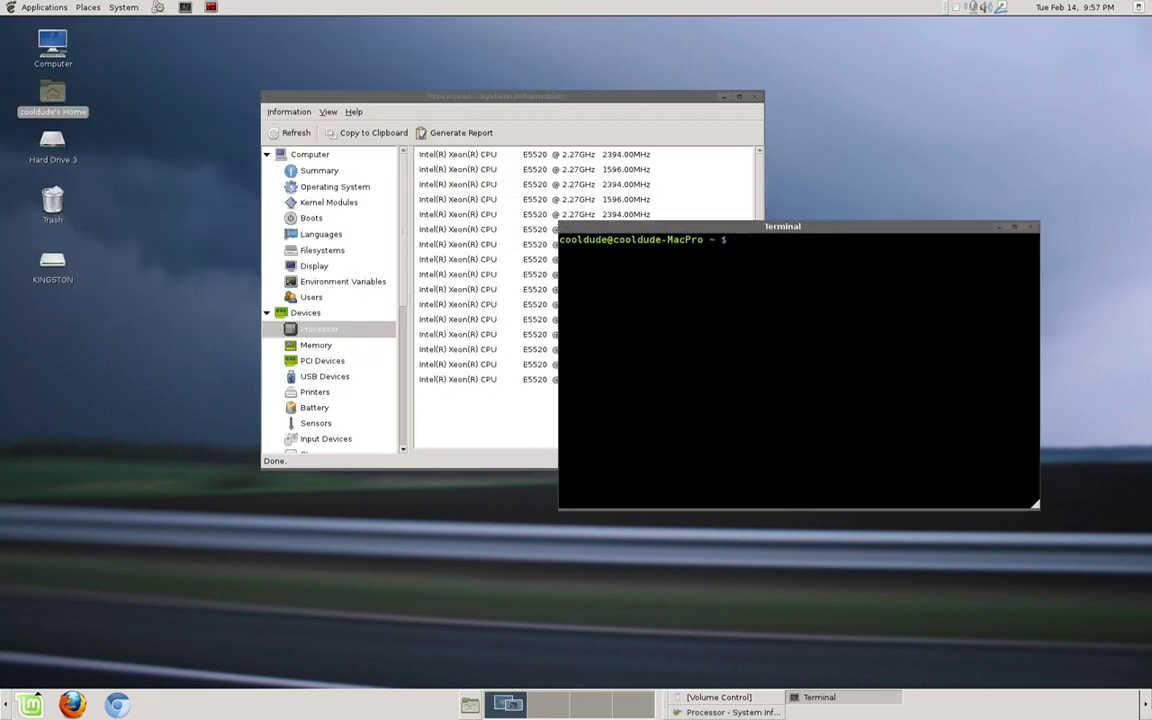
key("Up")
key("Up")
key("Up")
key("Up")
key("Up")
key("Up")
key("Up")
key("Up")
key("Up")
key("Up")
key("Up")
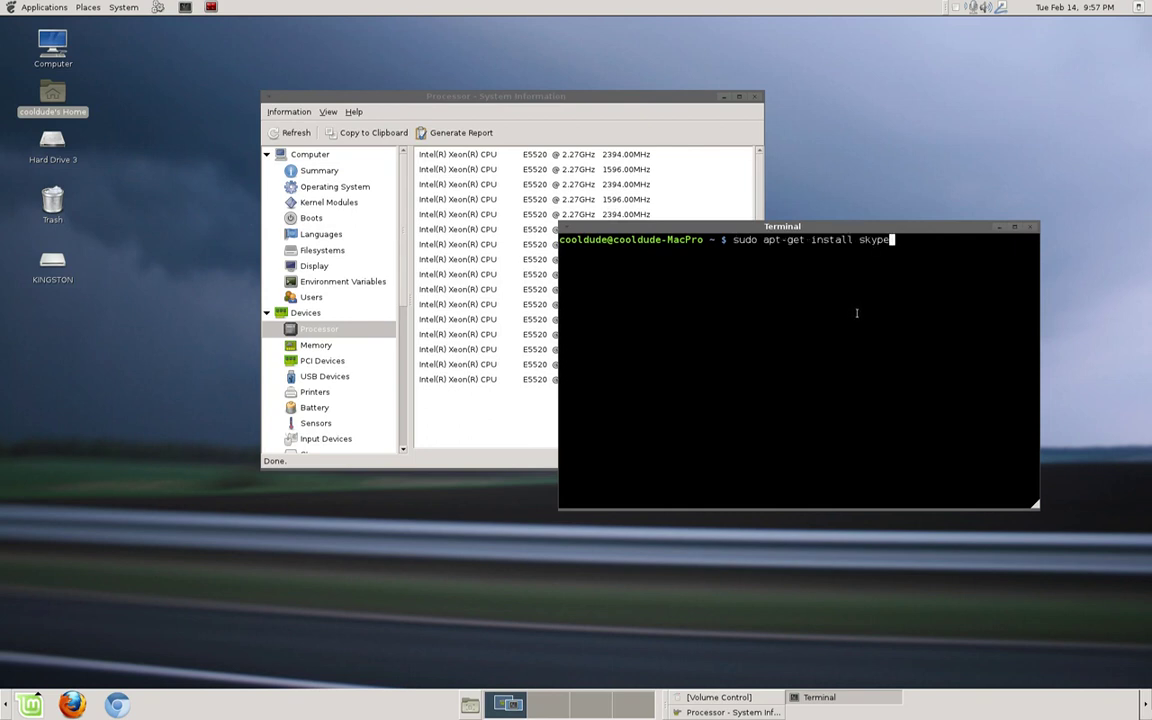
key("Up")
key("Up")
key("Up")
key("Up")
key("Up")
key("Up")
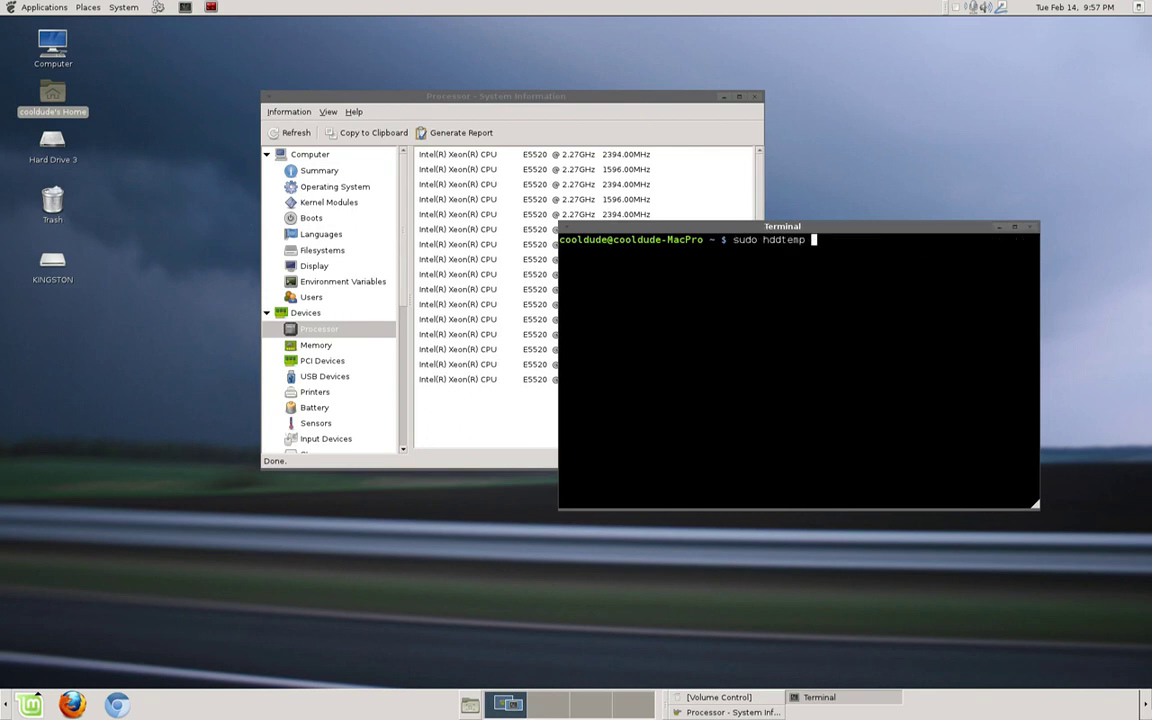
key("Up")
key("Up")
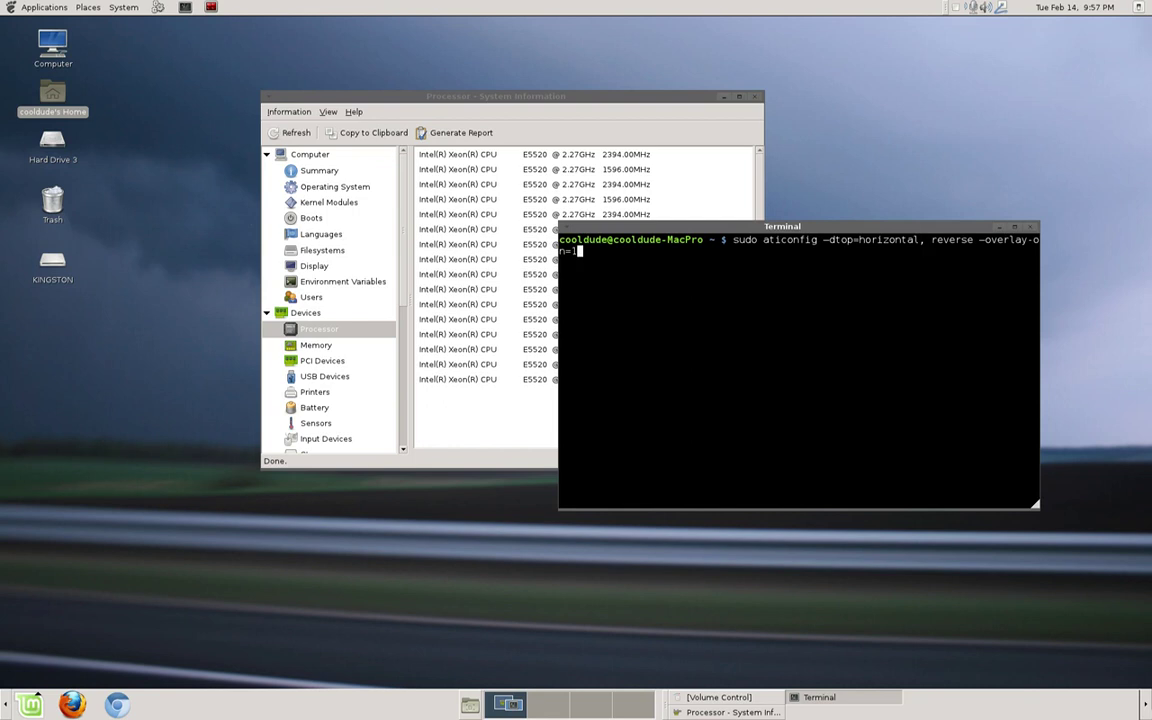
key("Up")
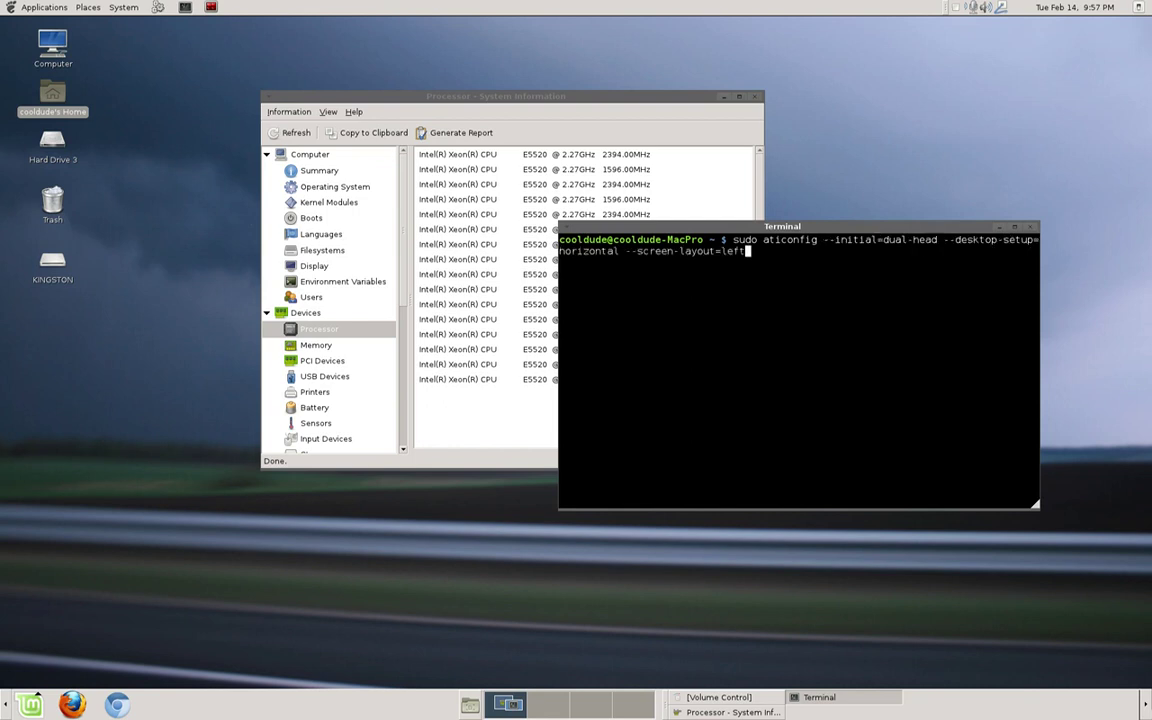
left_click(1000, 228)
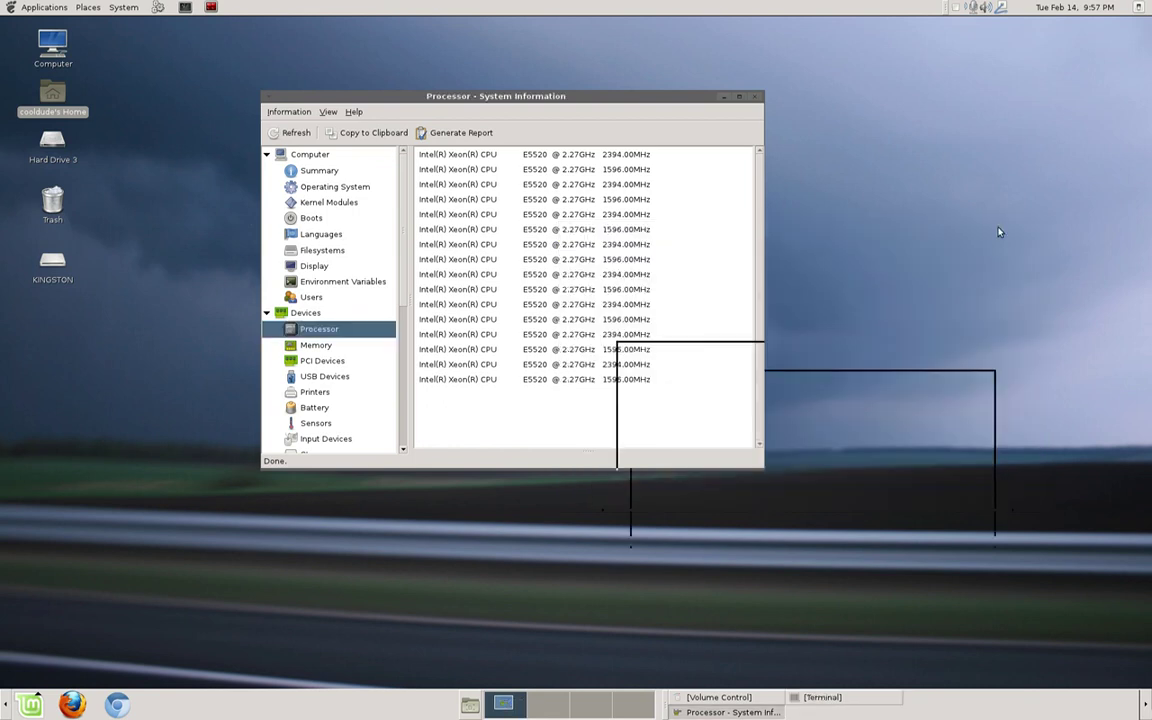
Choose AMD Catalyst Control Center (Administrative) from System > Preferences
left_click(120, 8)
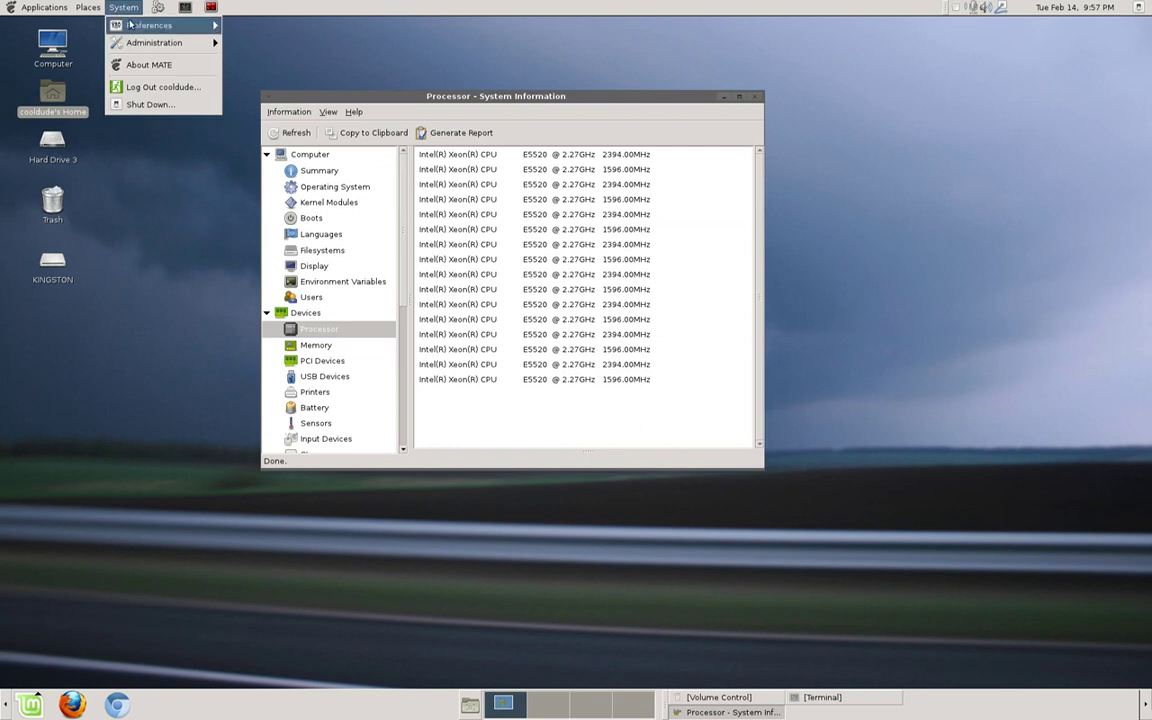
mouse_move(143, 43)
mouse_move(195, 26)
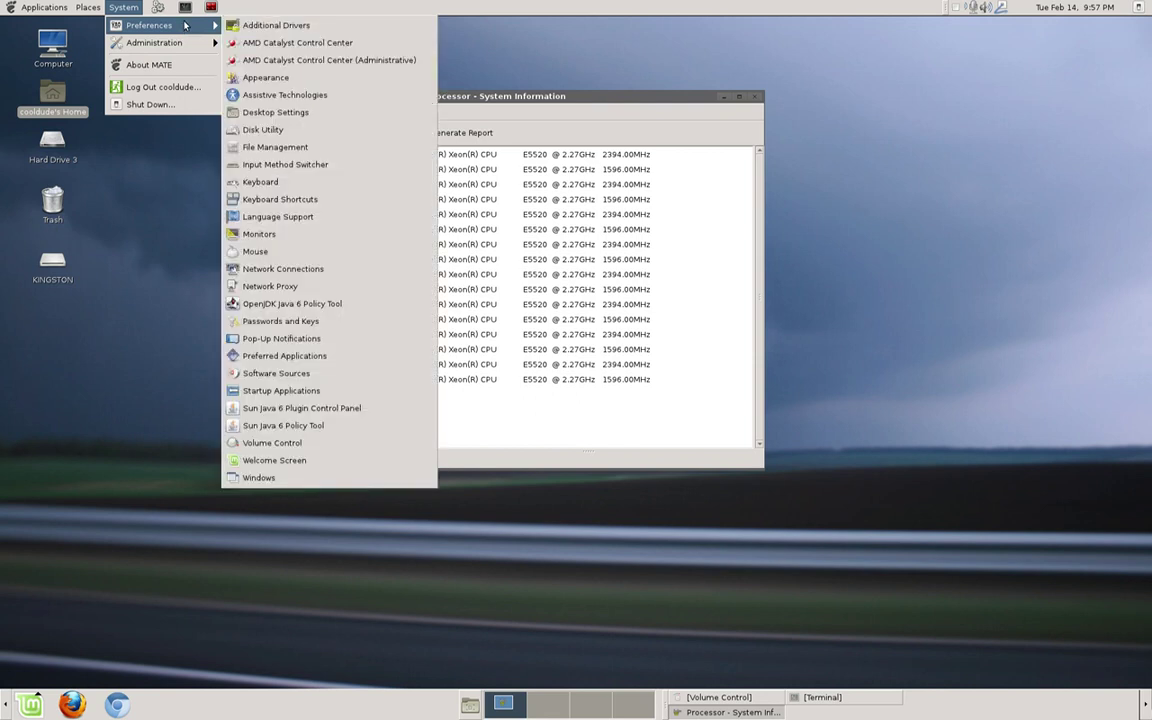
left_click(392, 62)
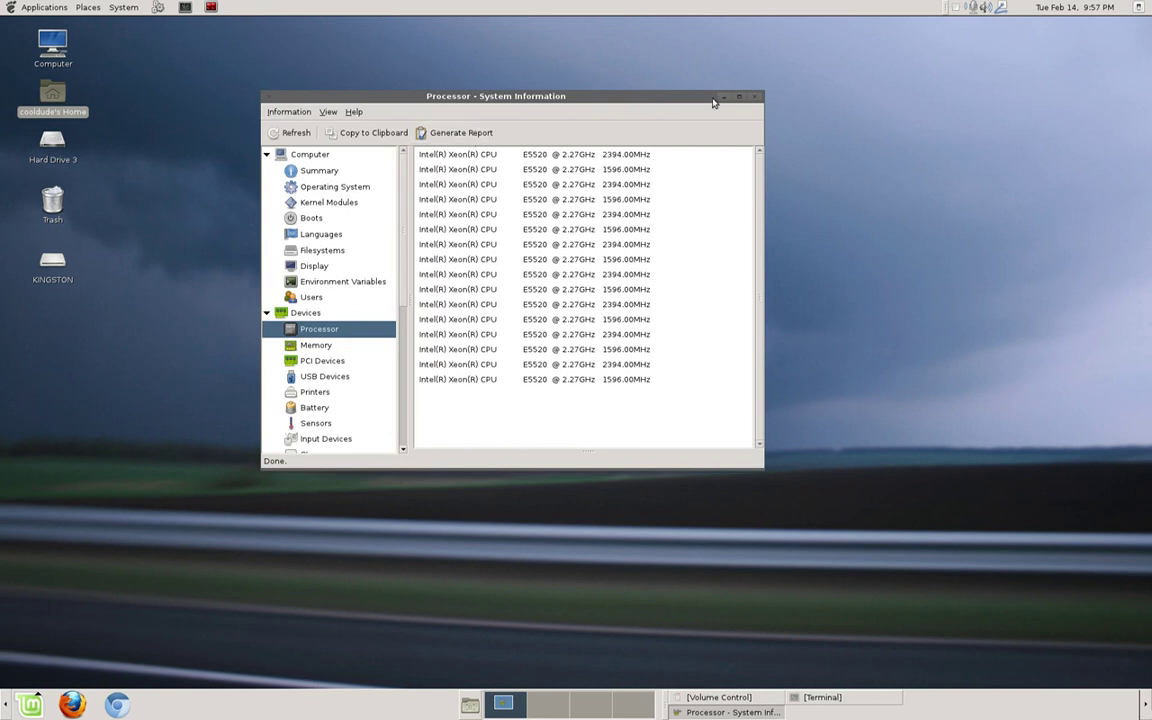
Run 'gksudo amdcccle' from the Run Application prompt and enter the administrator password
left_click(156, 8)
left_click(732, 341)
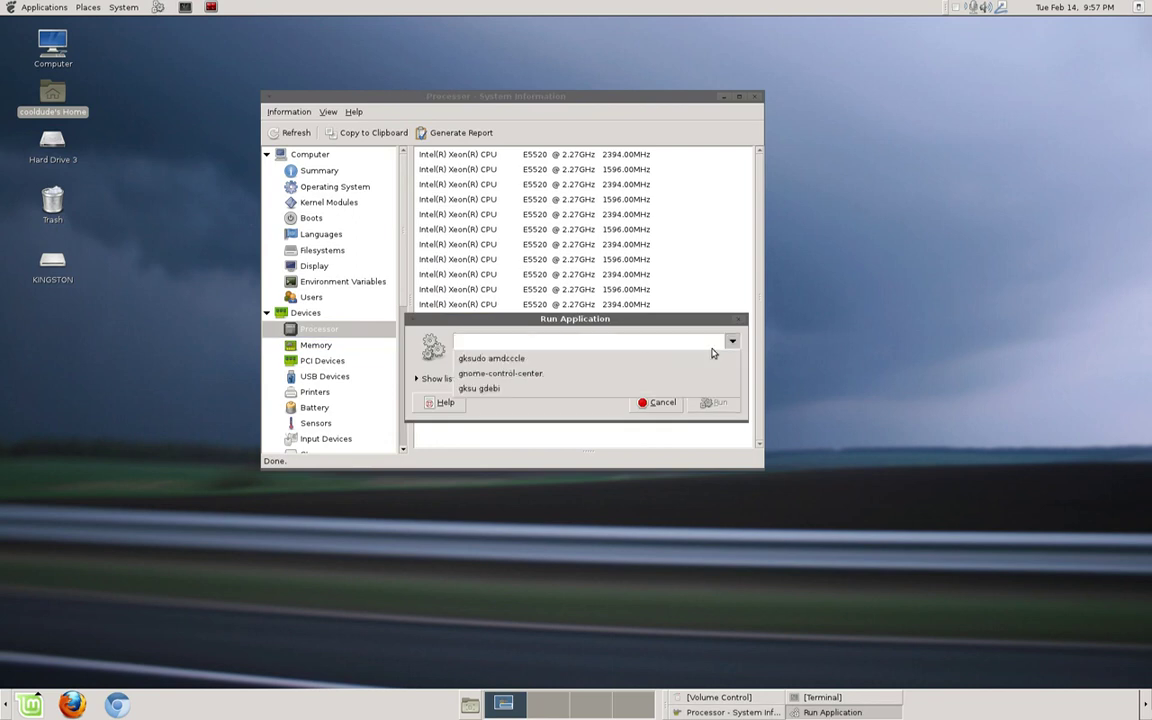
left_click(680, 352)
left_click(715, 402)
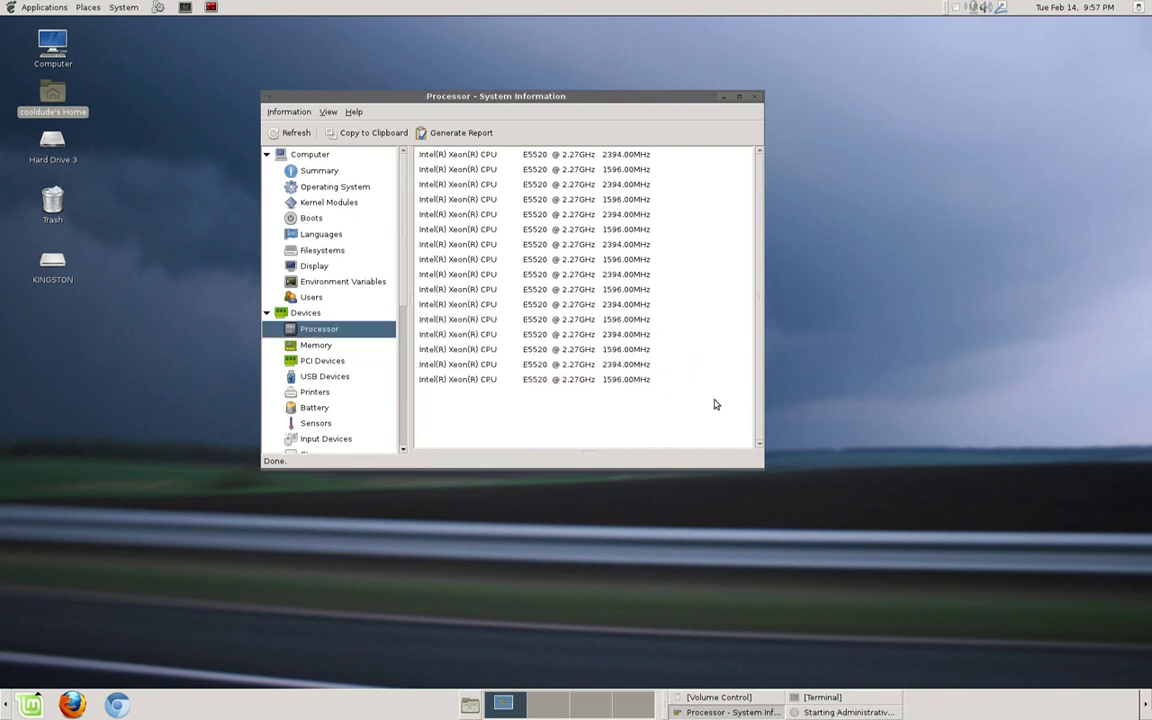
type("********")
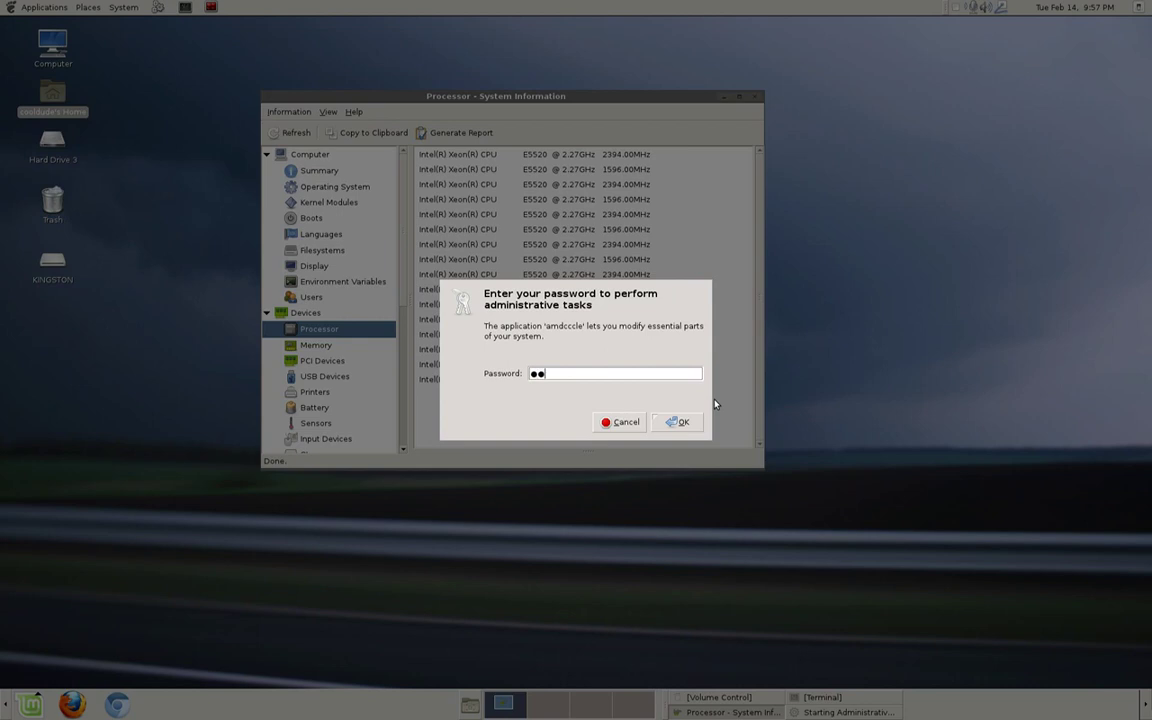
key("Return")
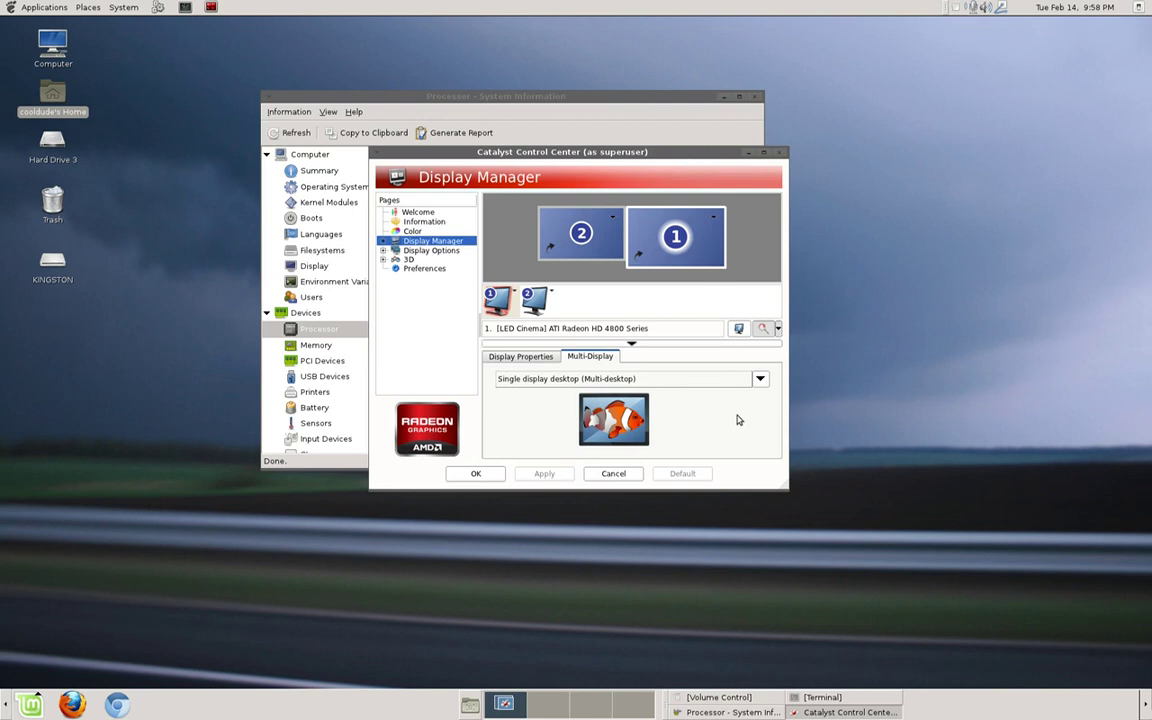
Choose 'Multi-display desktop with display(s) 2' from the Multi-Display list and apply it
left_click(762, 381)
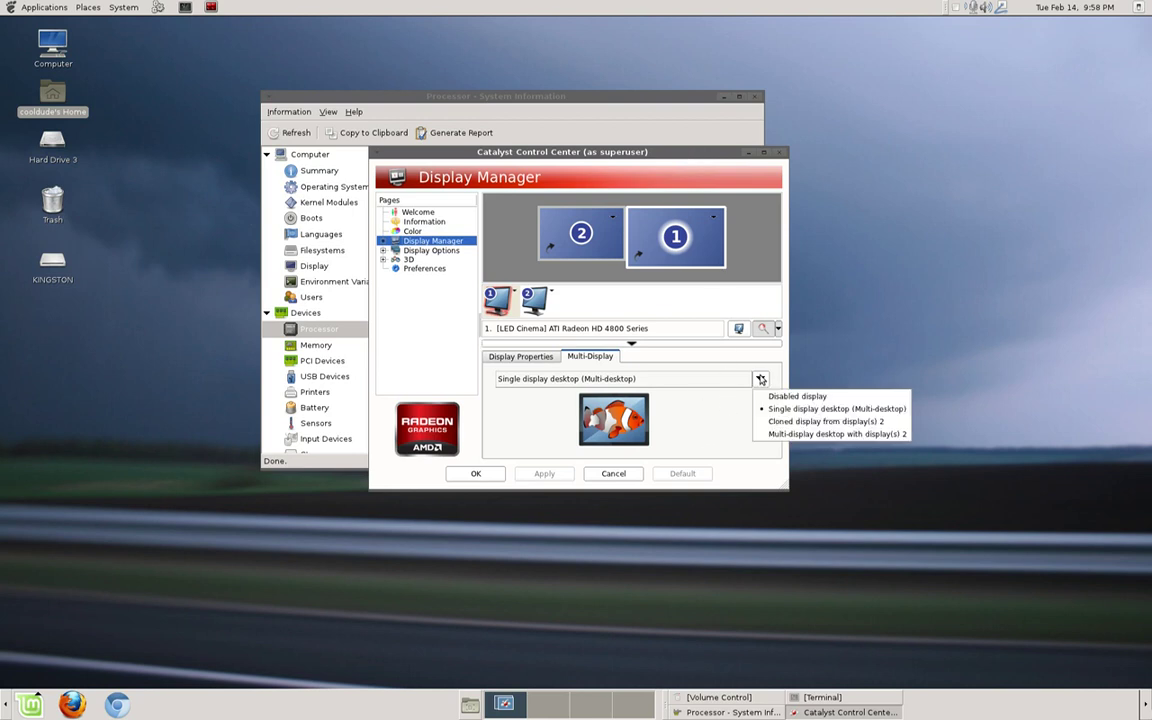
left_click(847, 434)
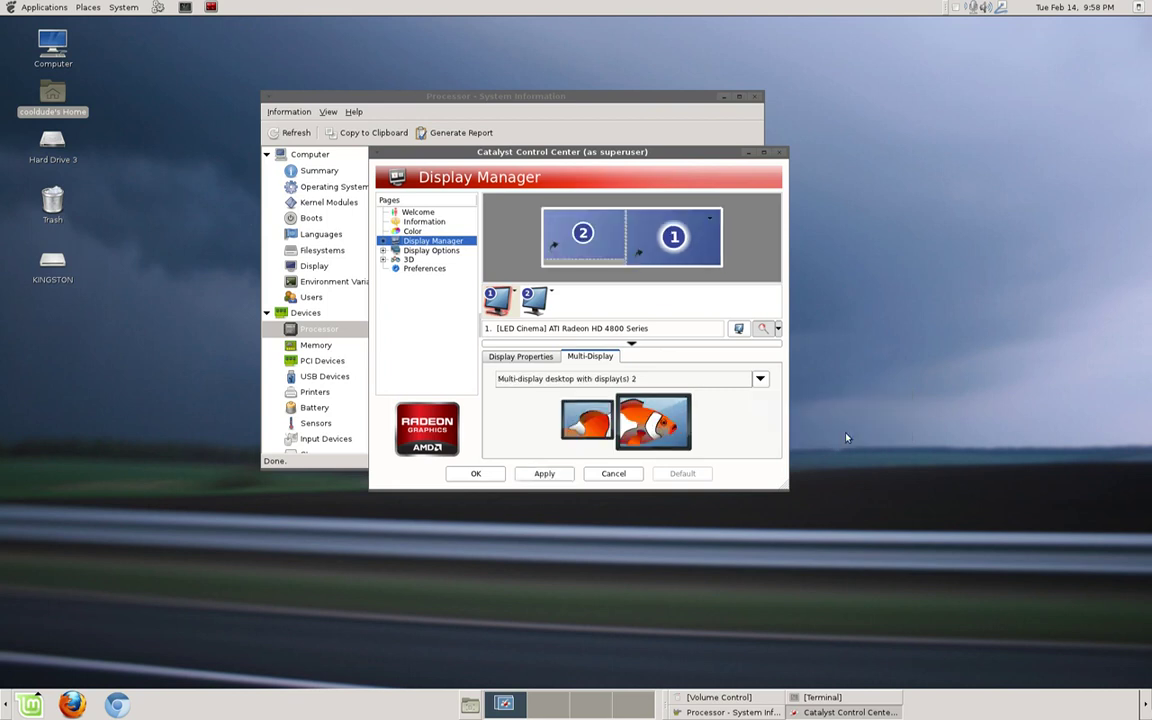
left_click(544, 474)
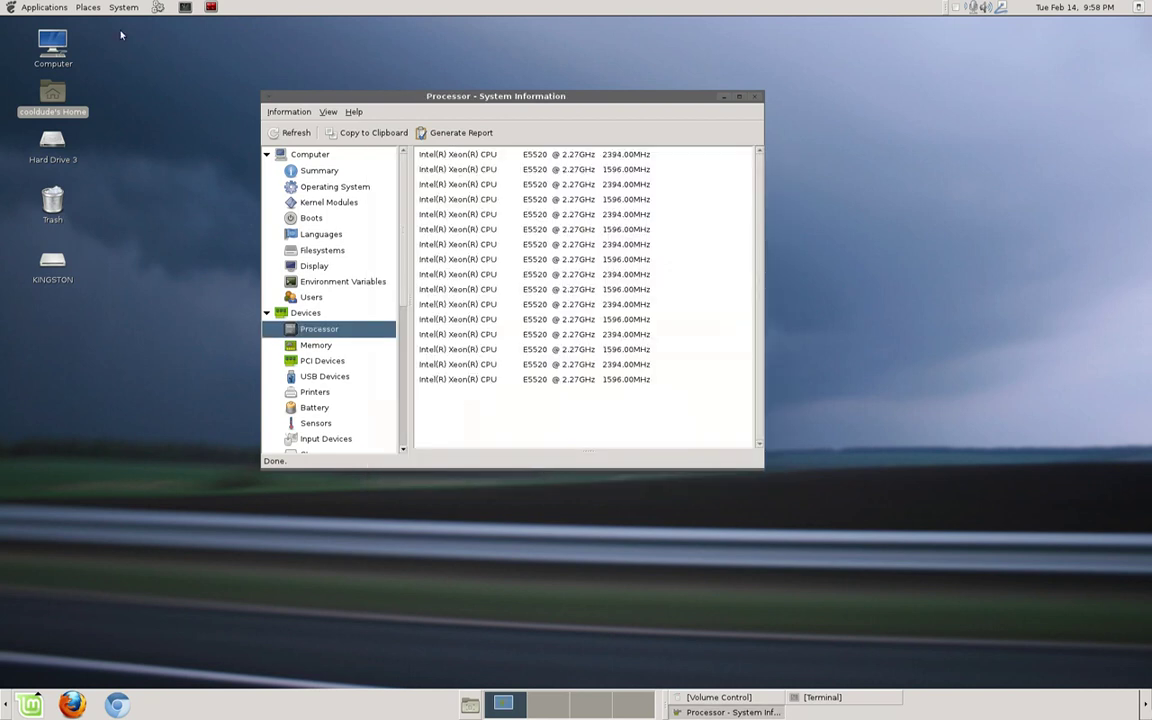
left_click(123, 7)
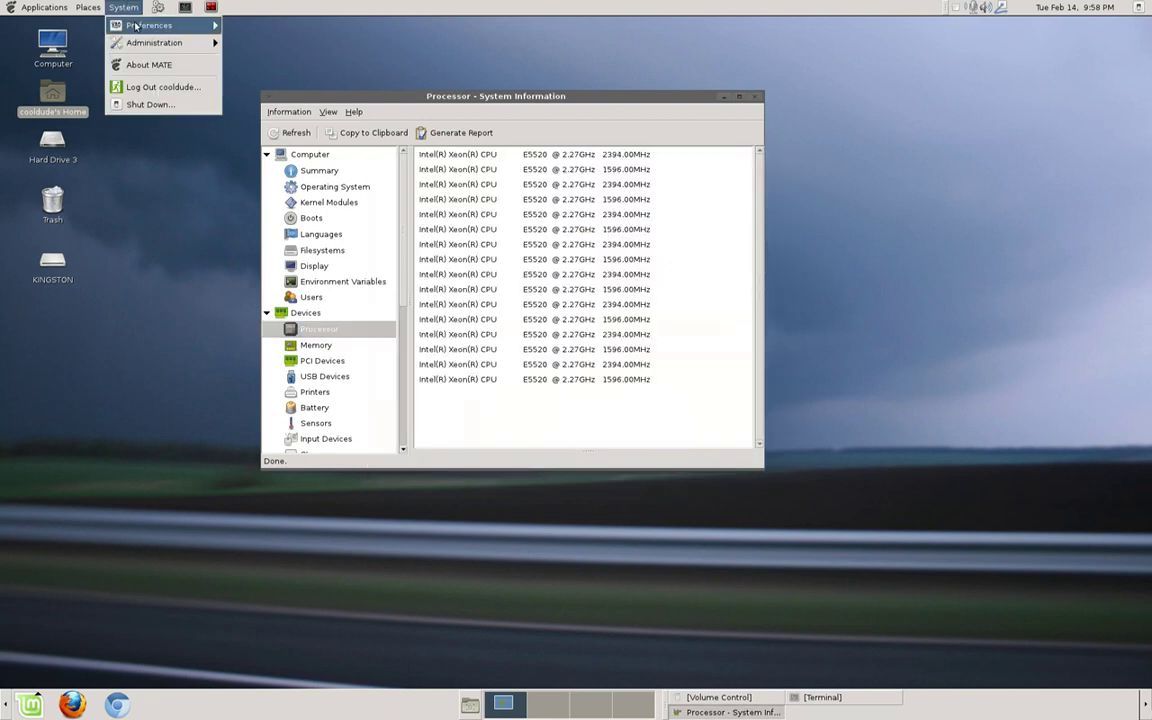
mouse_move(144, 42)
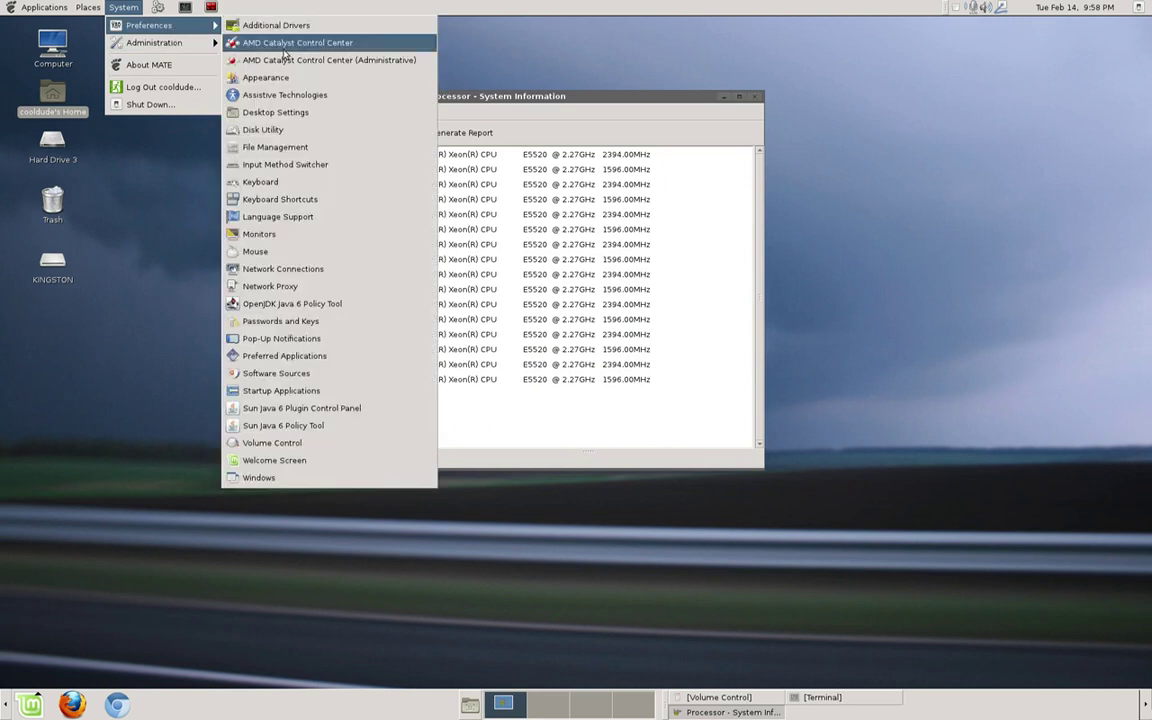
left_click(285, 46)
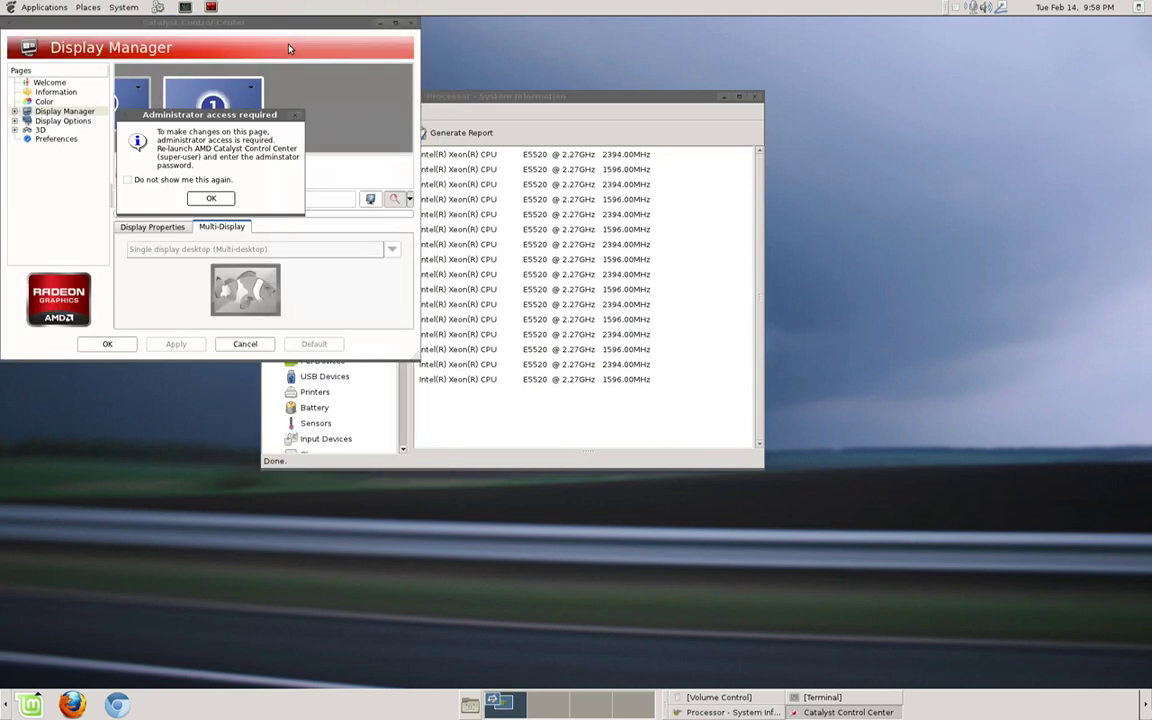
left_click_drag(280, 30, 721, 170)
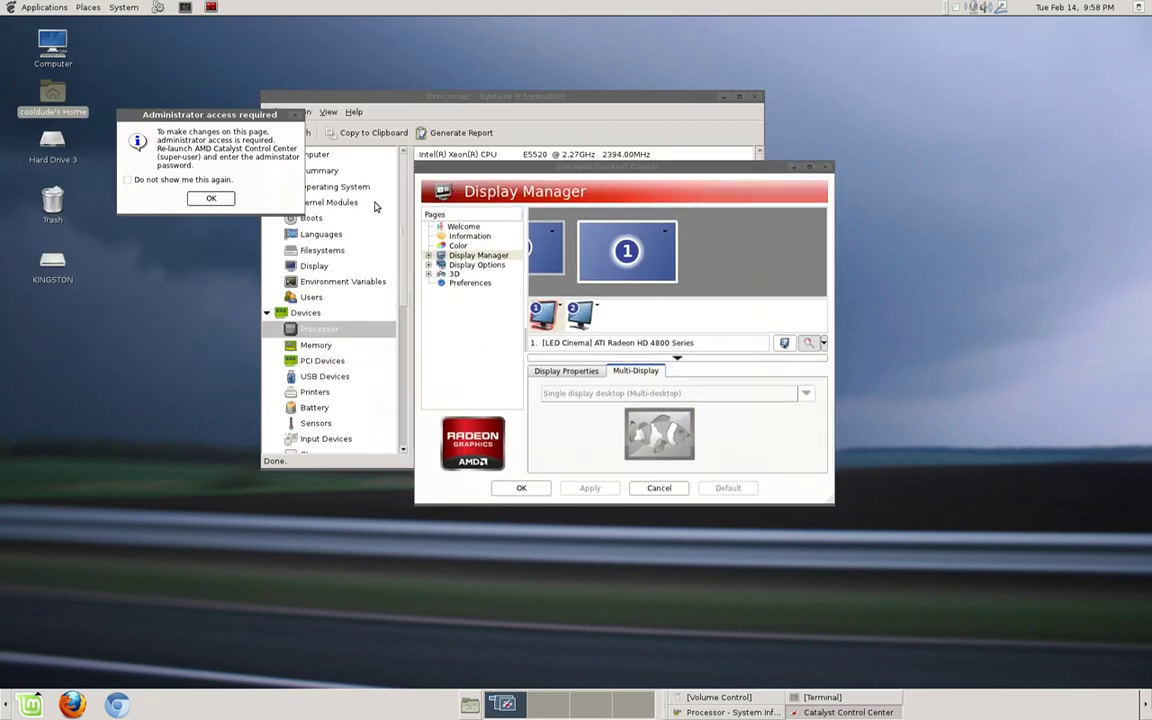
left_click(209, 197)
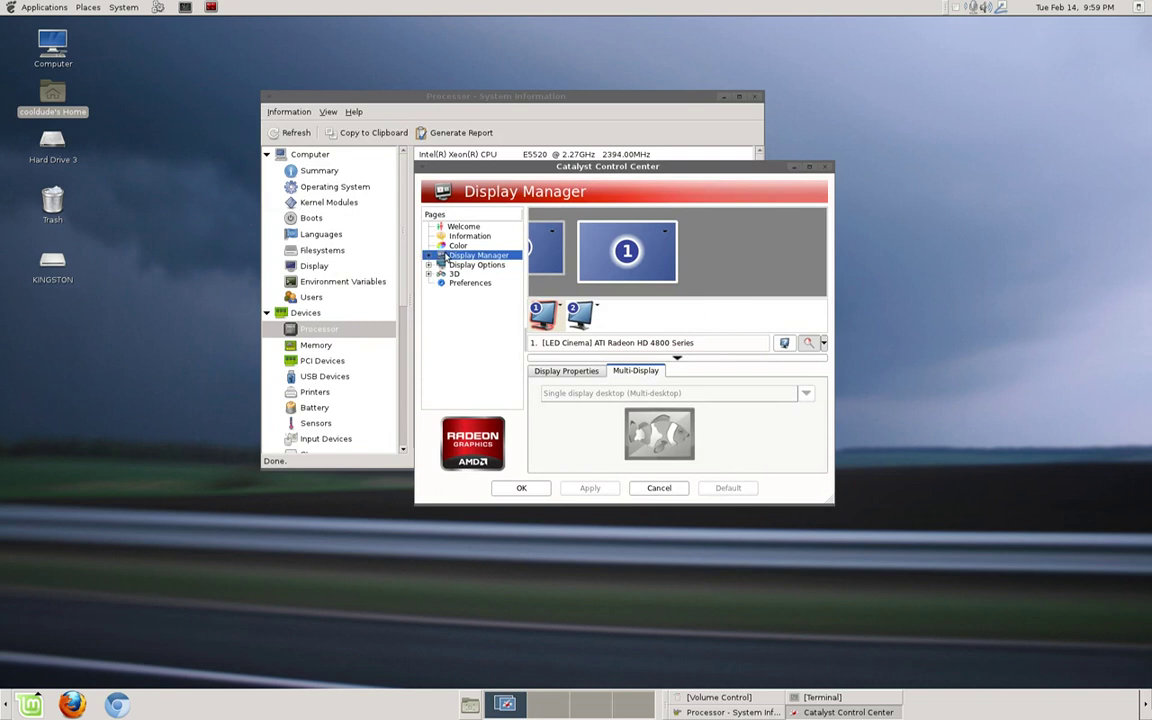
left_click_drag(824, 498, 738, 510)
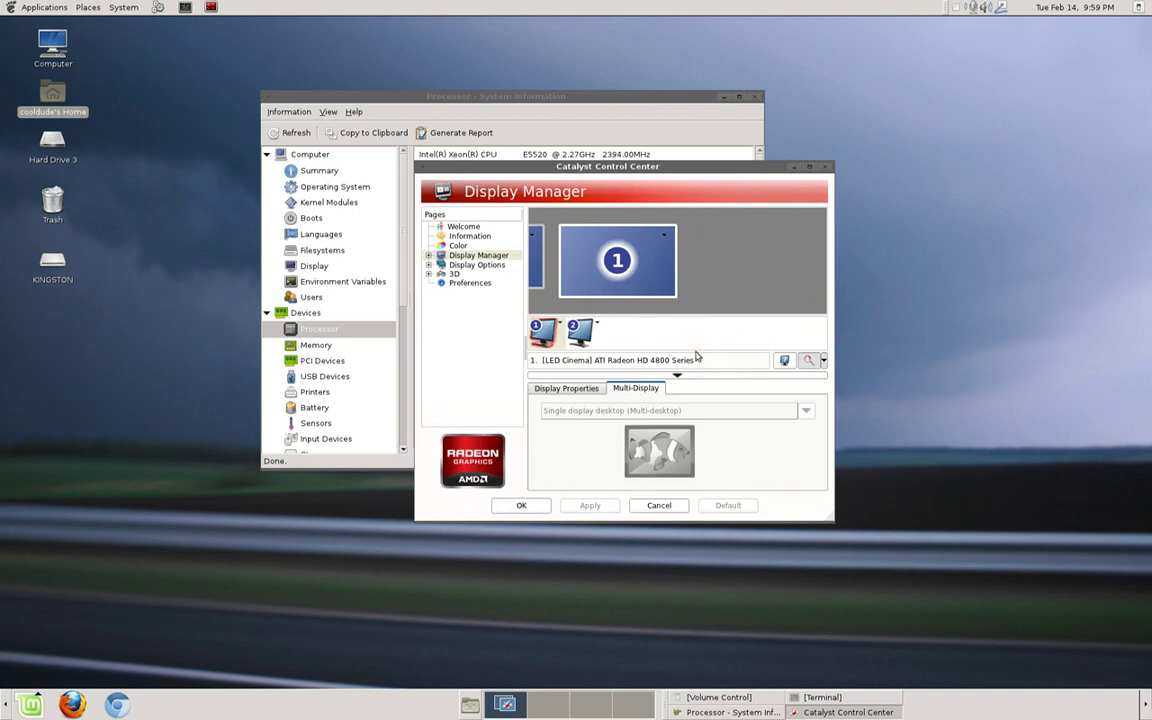
left_click(656, 505)
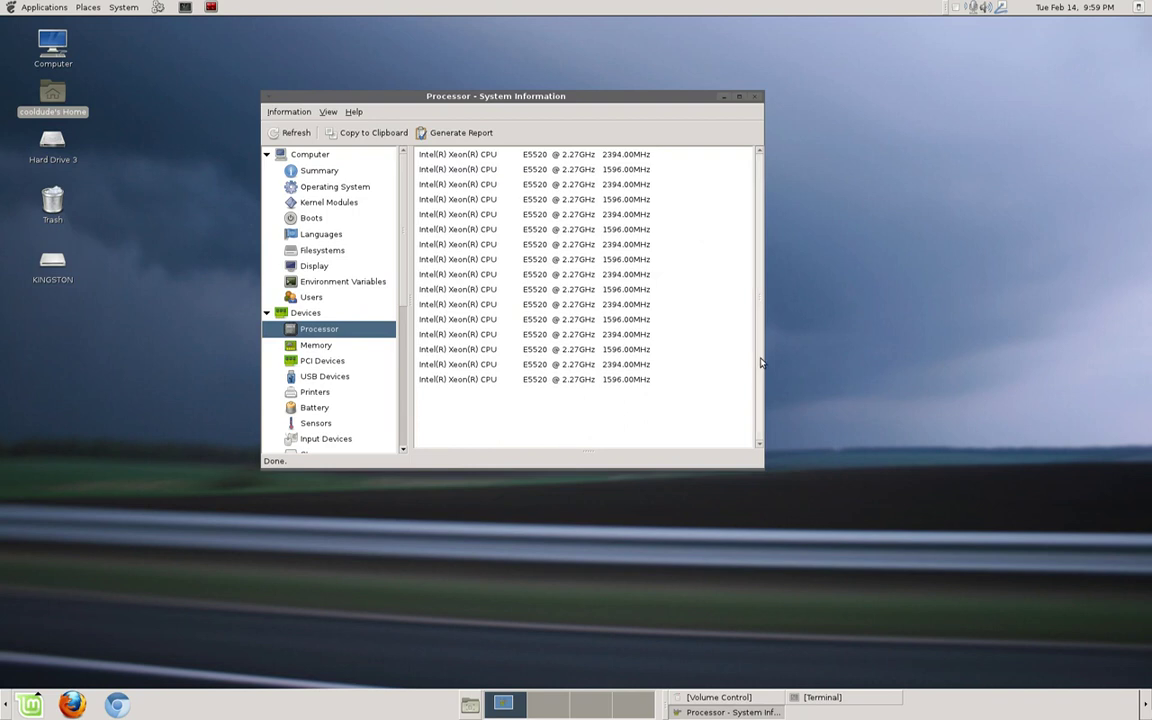
Bring the Terminal forward and widen it so the sudo aticonfig dual-head command fits one line
left_click(836, 699)
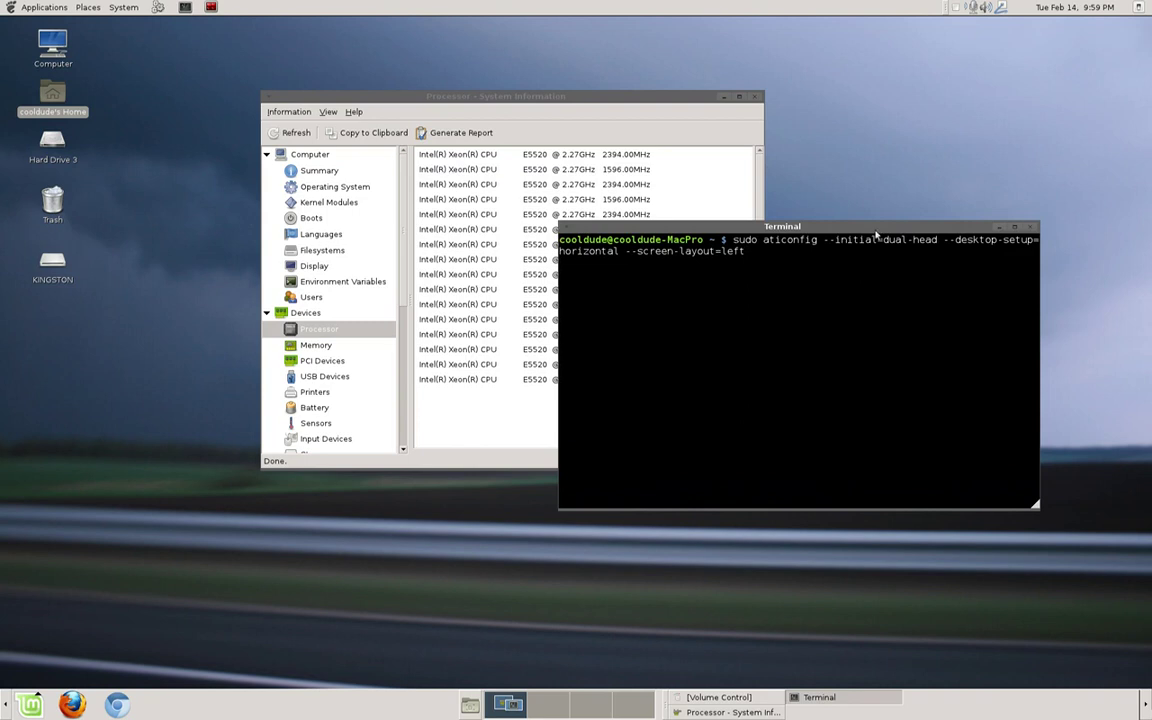
left_click_drag(877, 227, 580, 175)
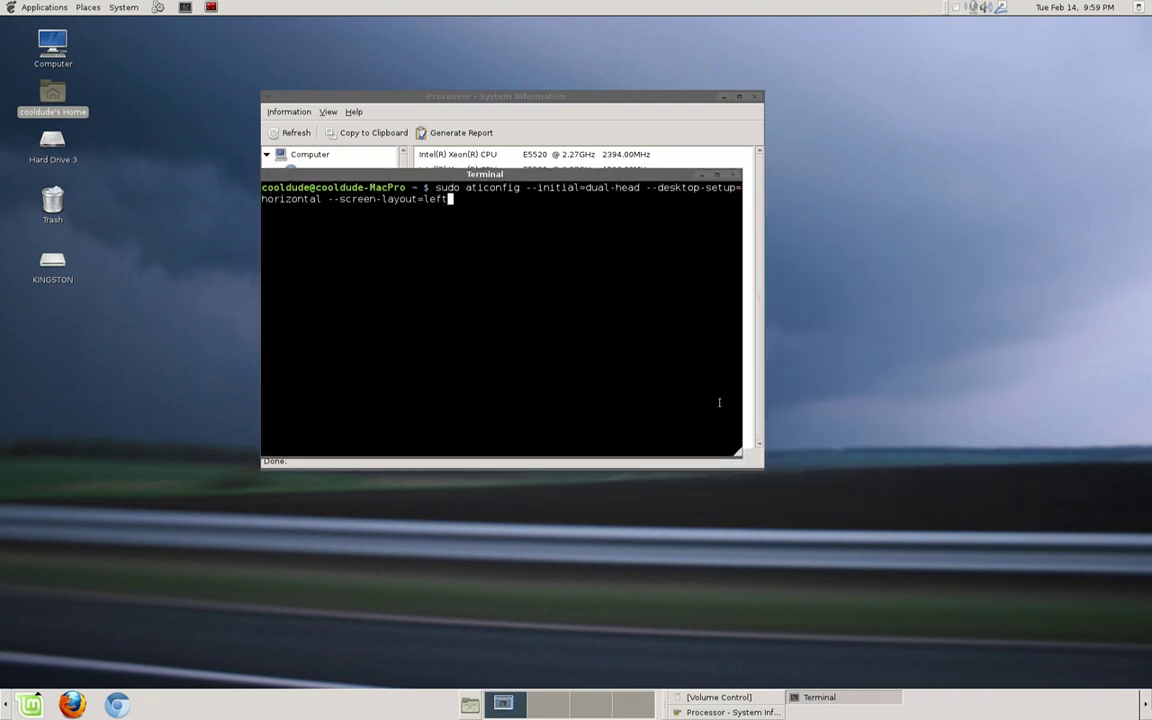
left_click_drag(742, 463, 964, 537)
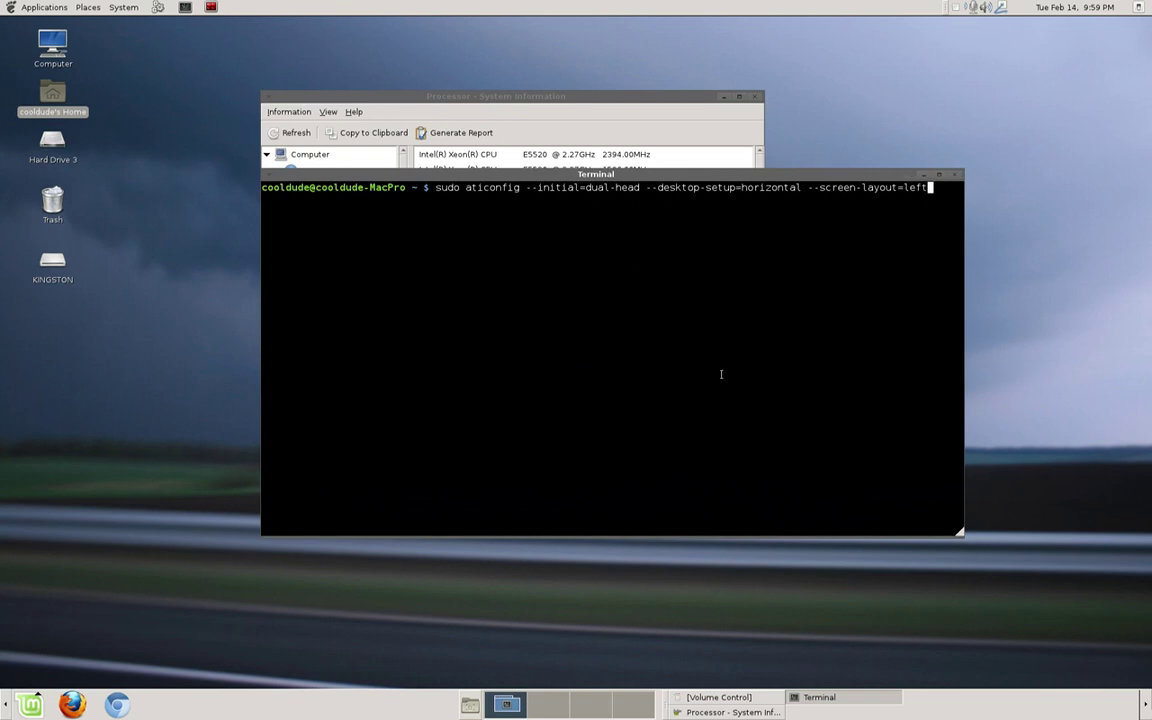
left_click(955, 174)
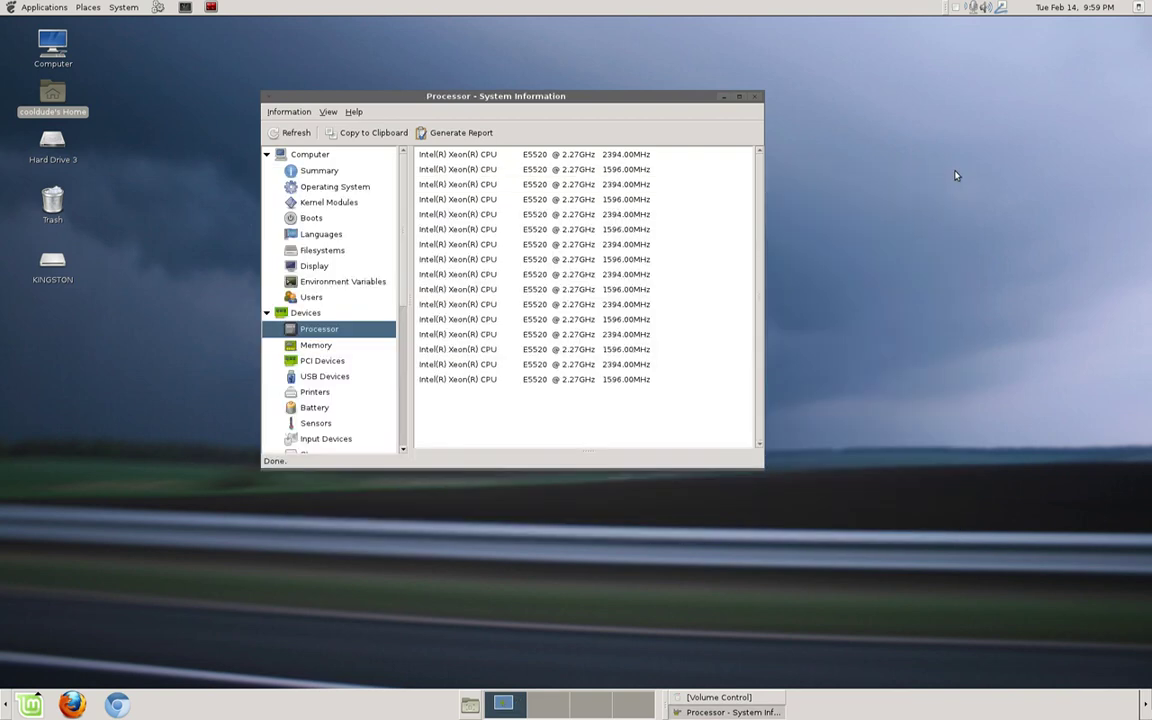
mouse_move(668, 90)
left_mouse_down()
mouse_move(690, 106)
mouse_move(673, 97)
left_mouse_up()
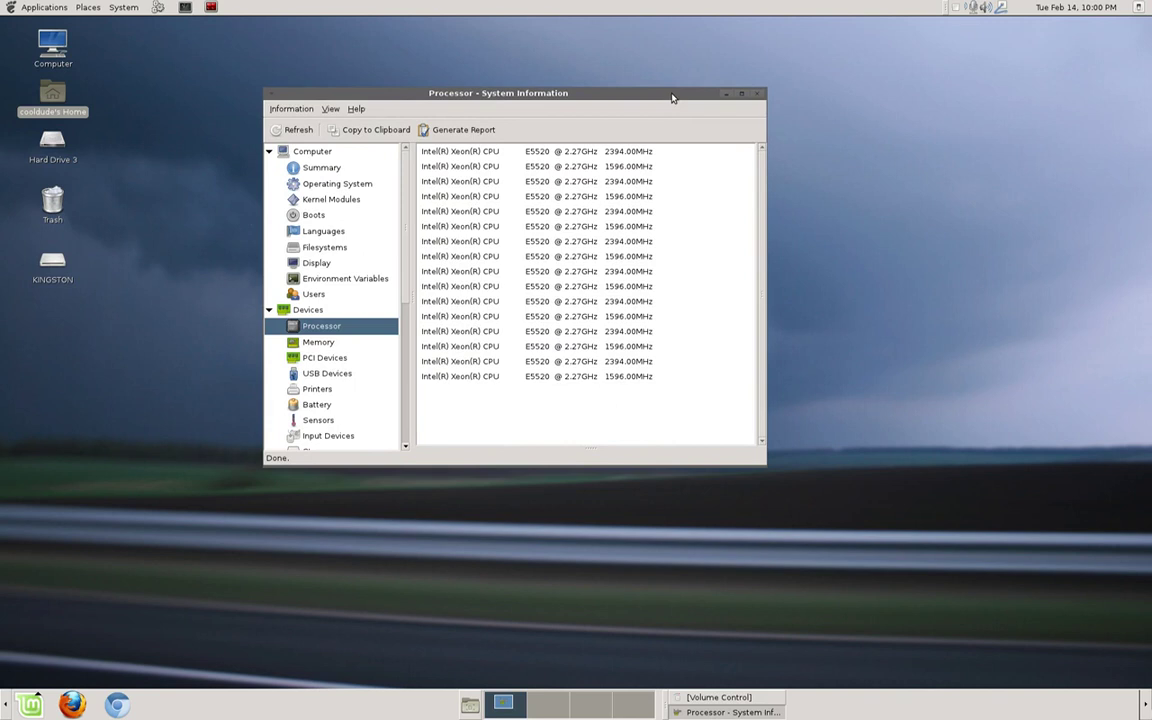
left_click_drag(672, 97, 647, 92)
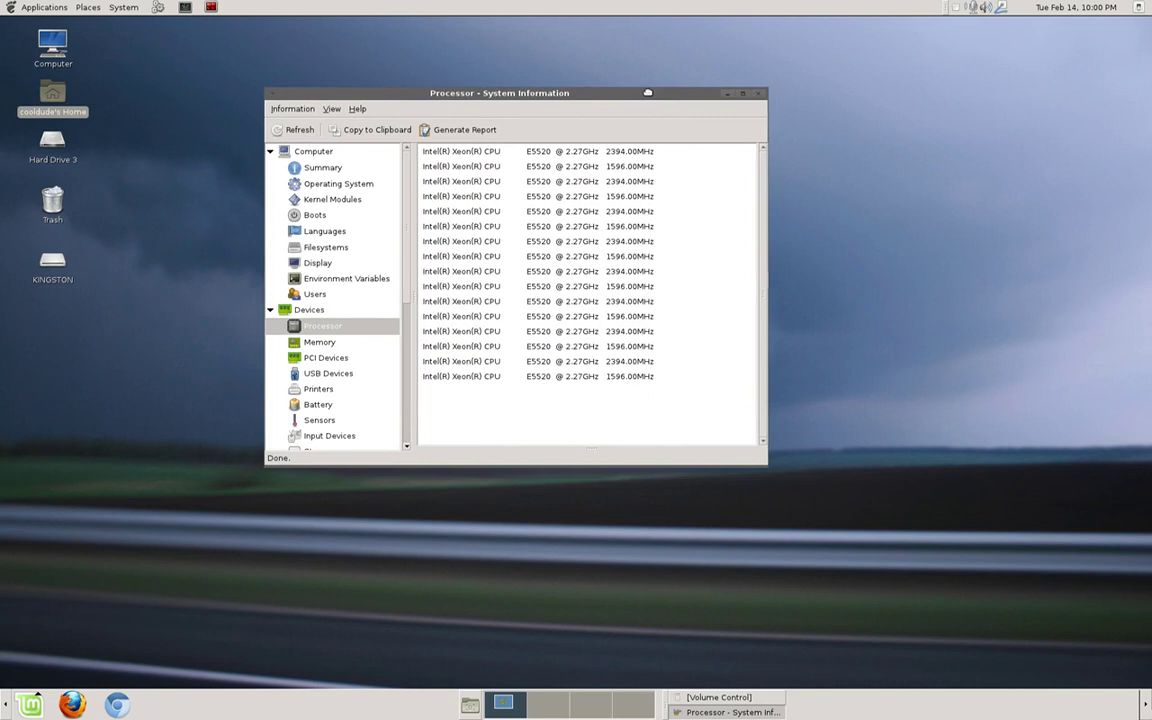
mouse_move(647, 92)
left_mouse_down()
mouse_move(623, 90)
mouse_move(647, 90)
left_mouse_up()
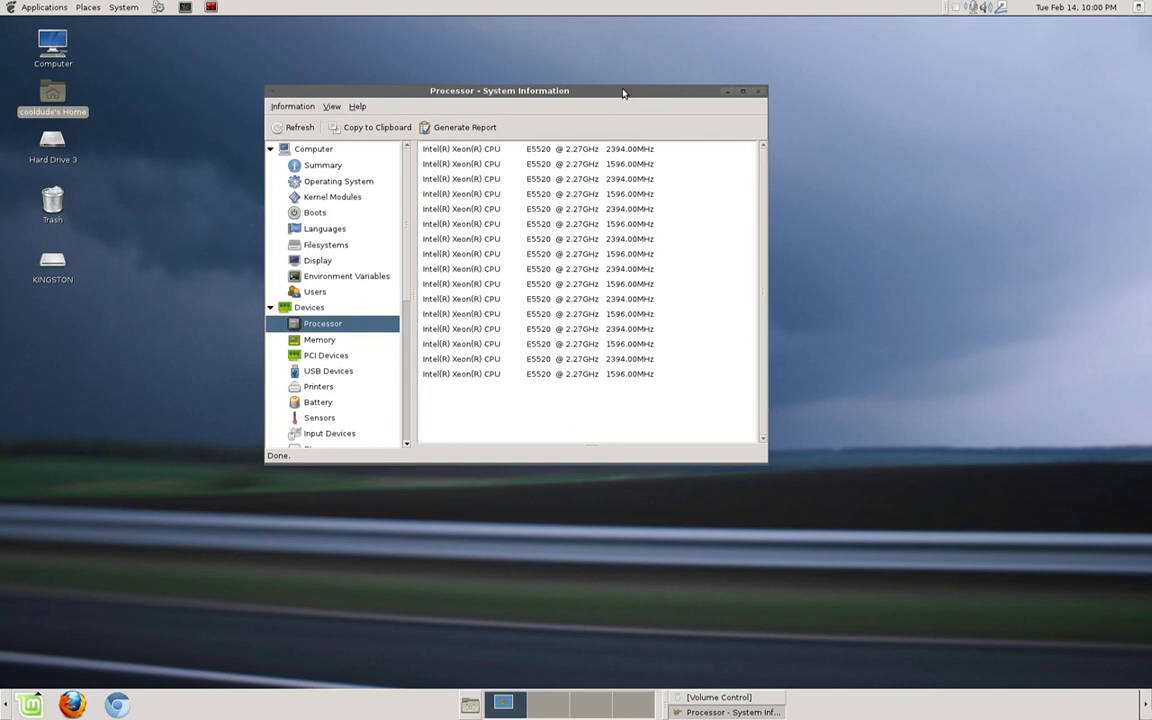
Mount and open Hard Drive 2 from Places > Removable Media, then move its desktop icon down one slot
left_click(89, 7)
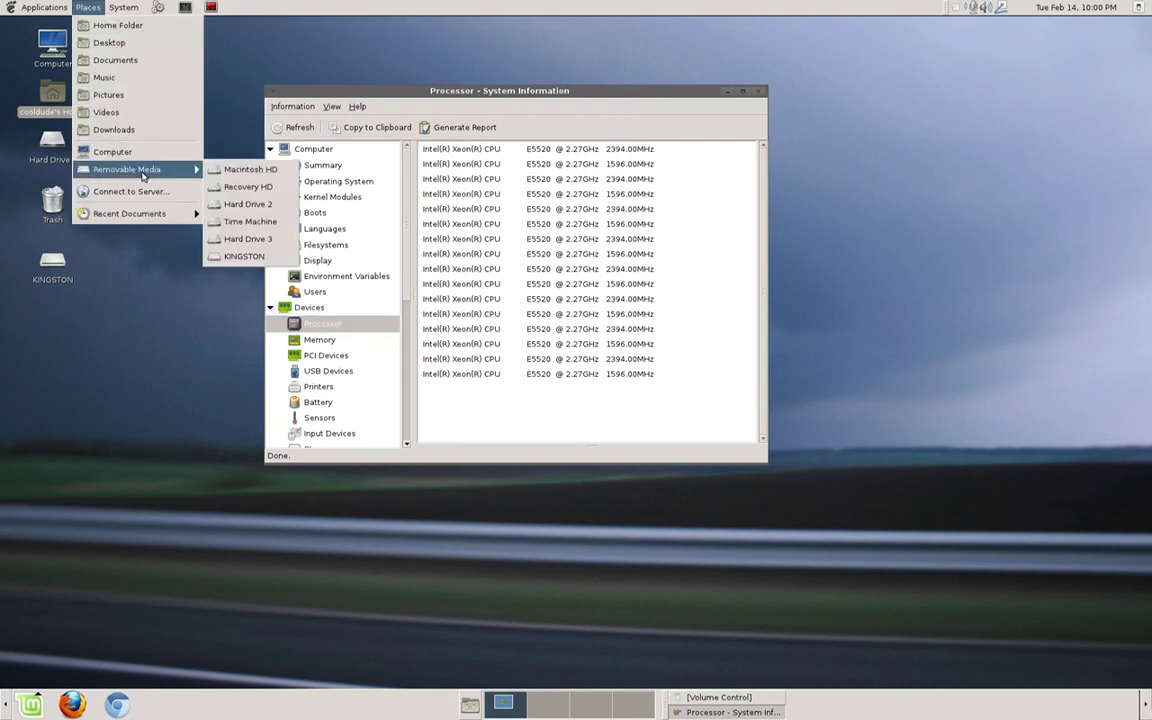
mouse_move(140, 165)
left_mouse_down()
mouse_move(150, 165)
mouse_move(125, 152)
left_mouse_up()
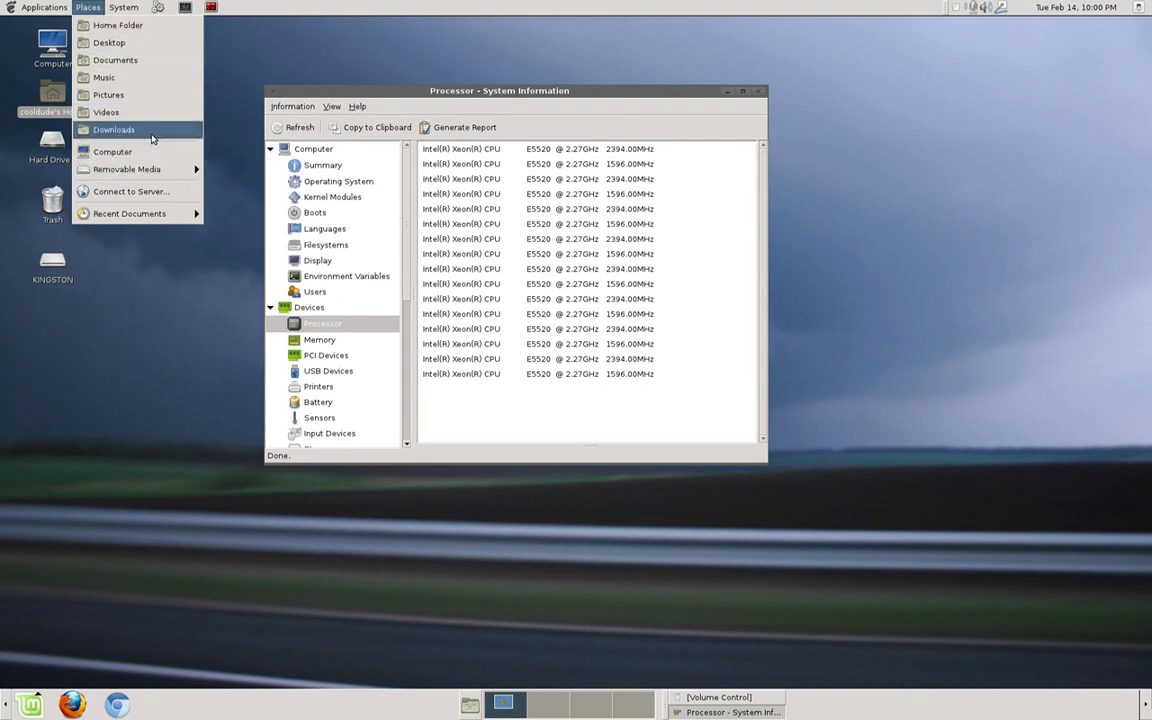
mouse_move(146, 168)
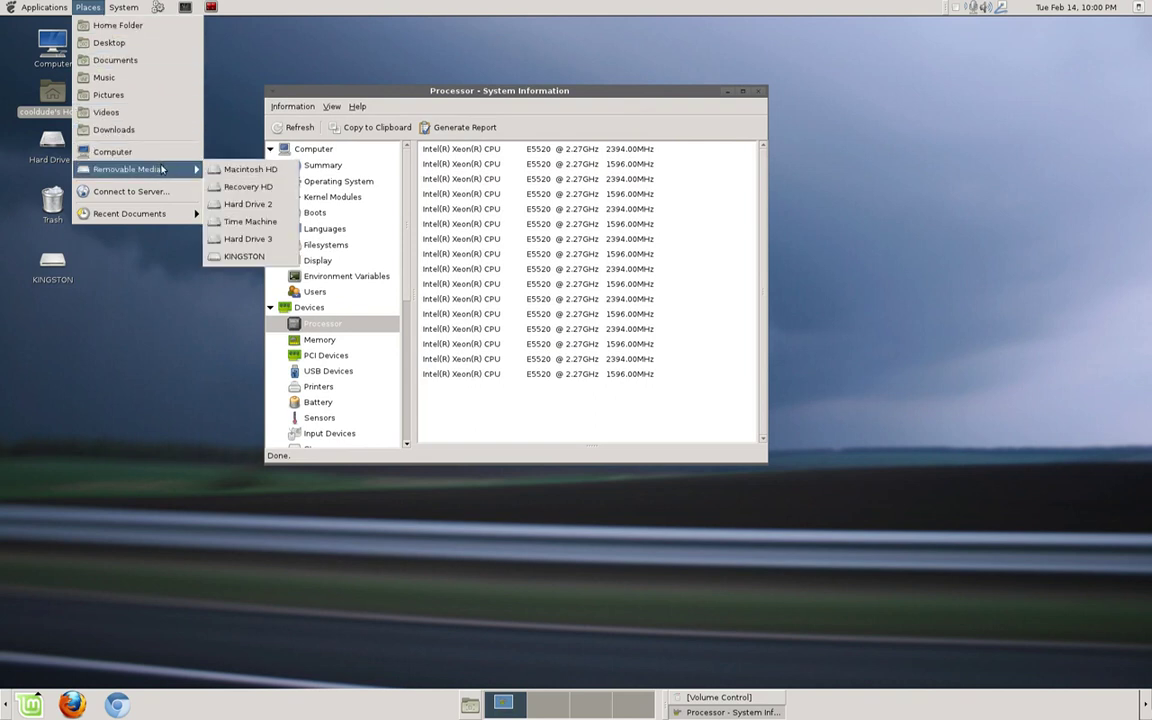
left_click(264, 207)
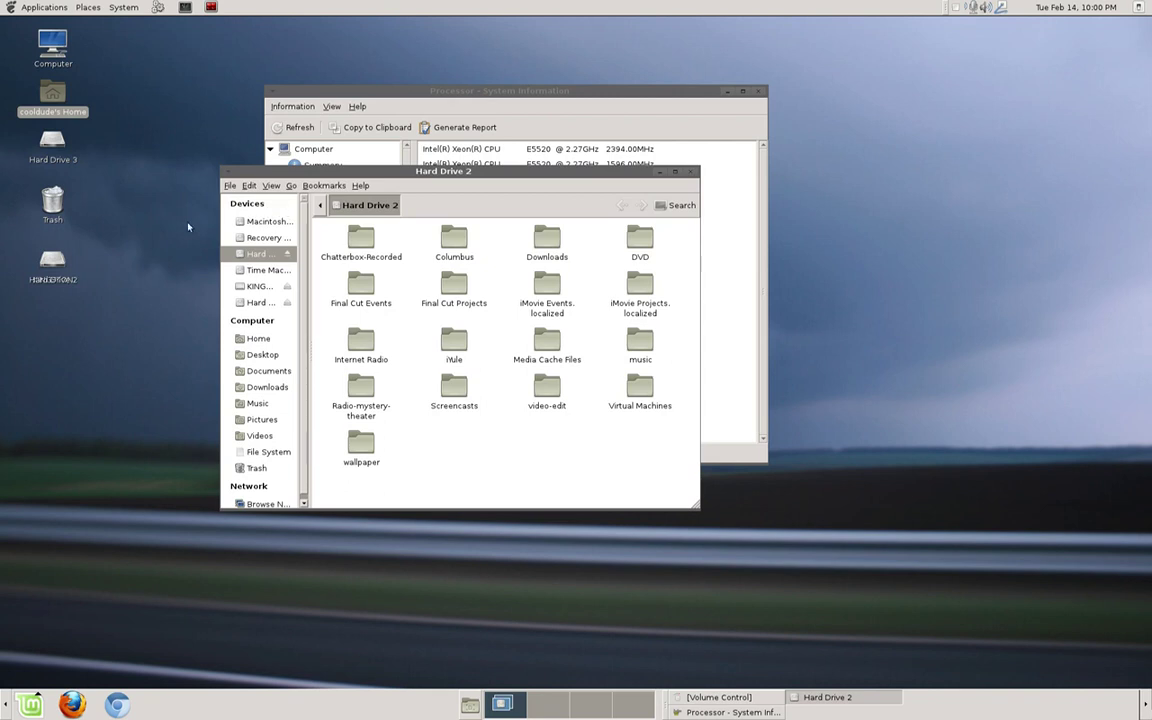
left_click(59, 264)
left_click_drag(59, 264, 63, 289)
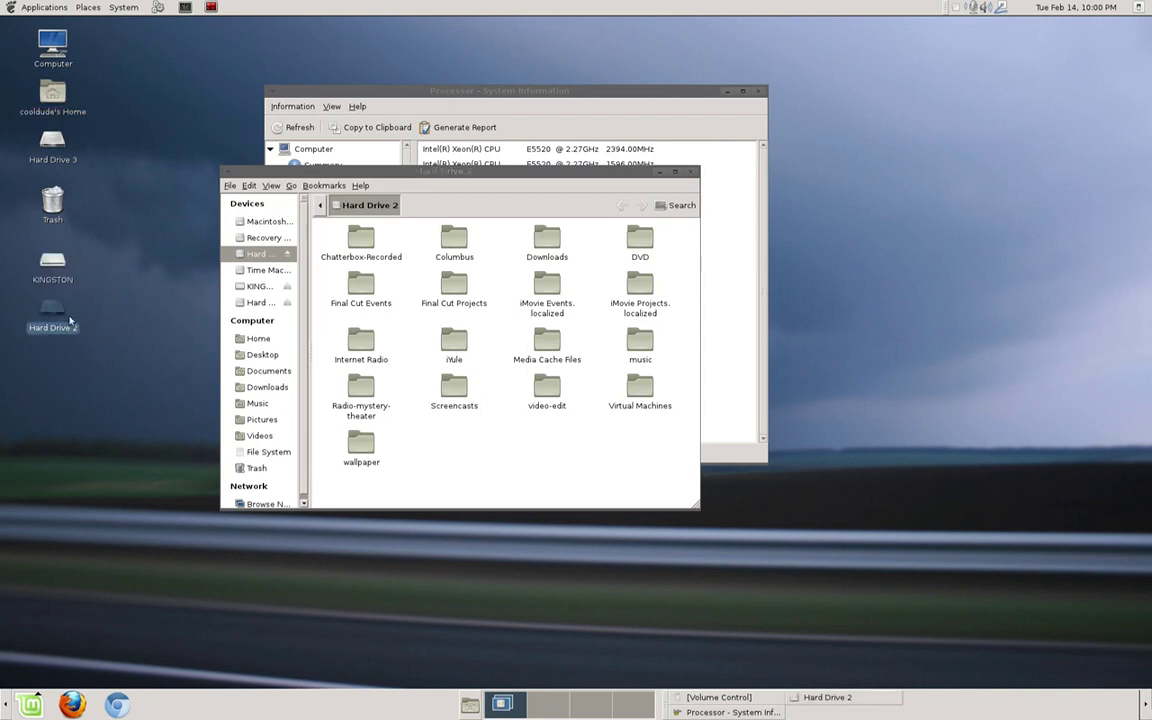
Close the Hard Drive 2 Caja window and unmount the drive from its desktop icon's context menu
left_click(691, 176)
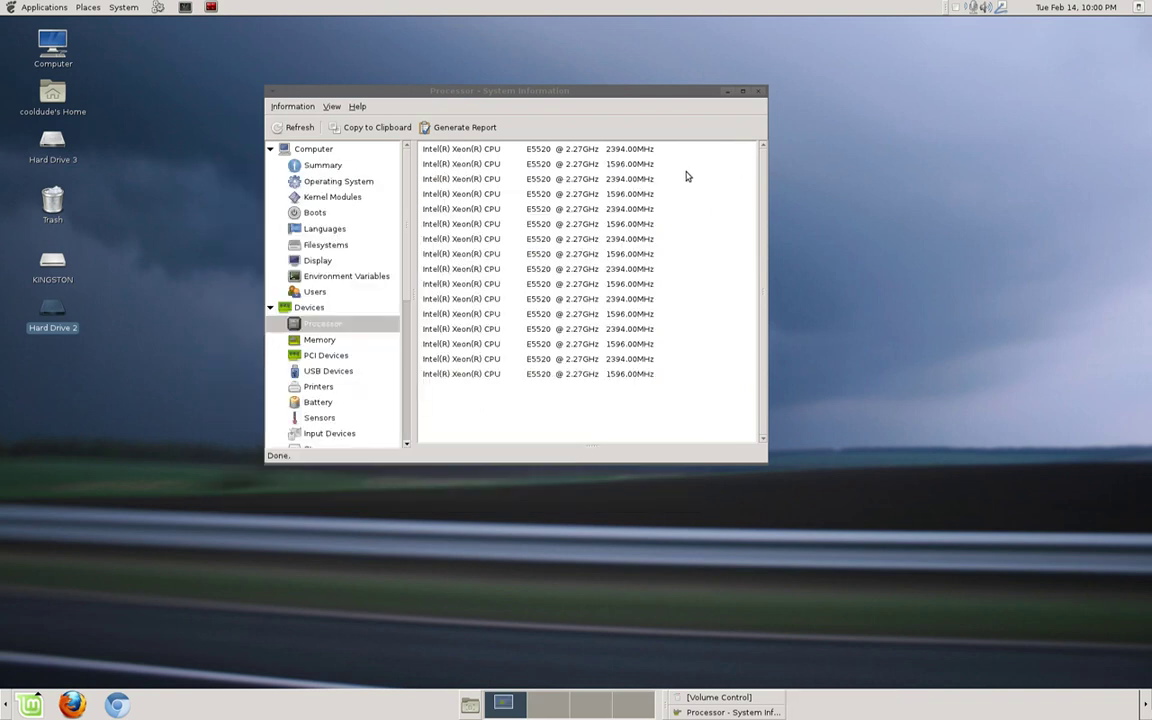
right_click(50, 312)
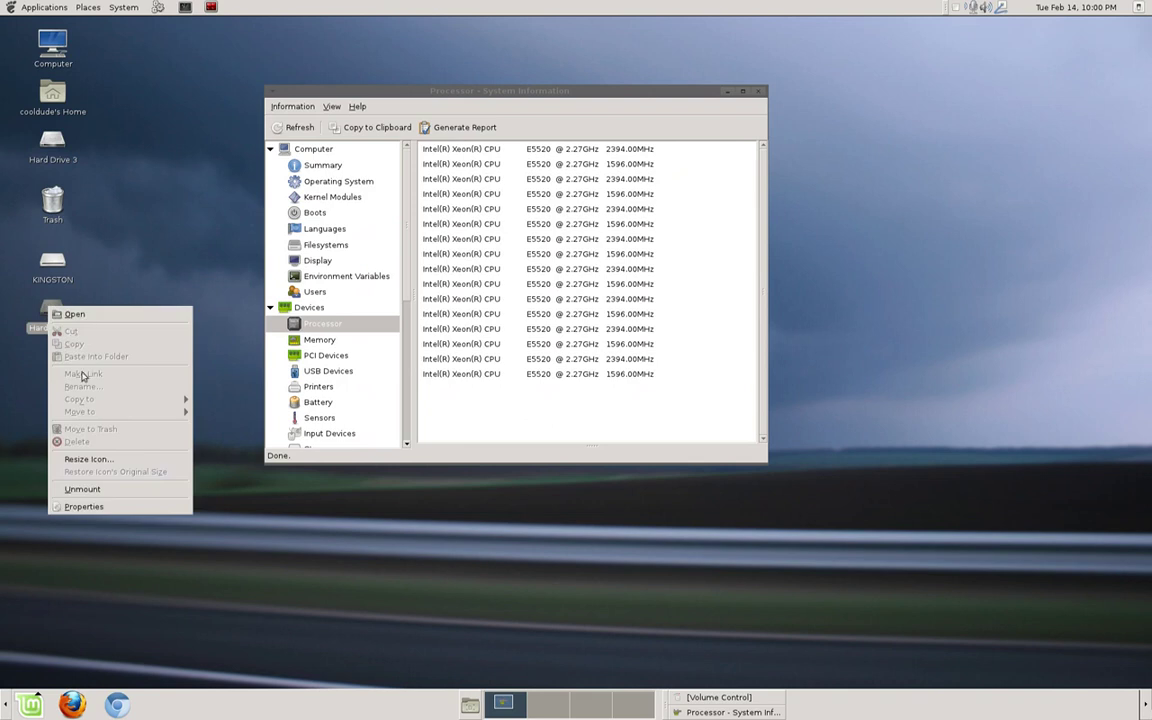
left_click(130, 489)
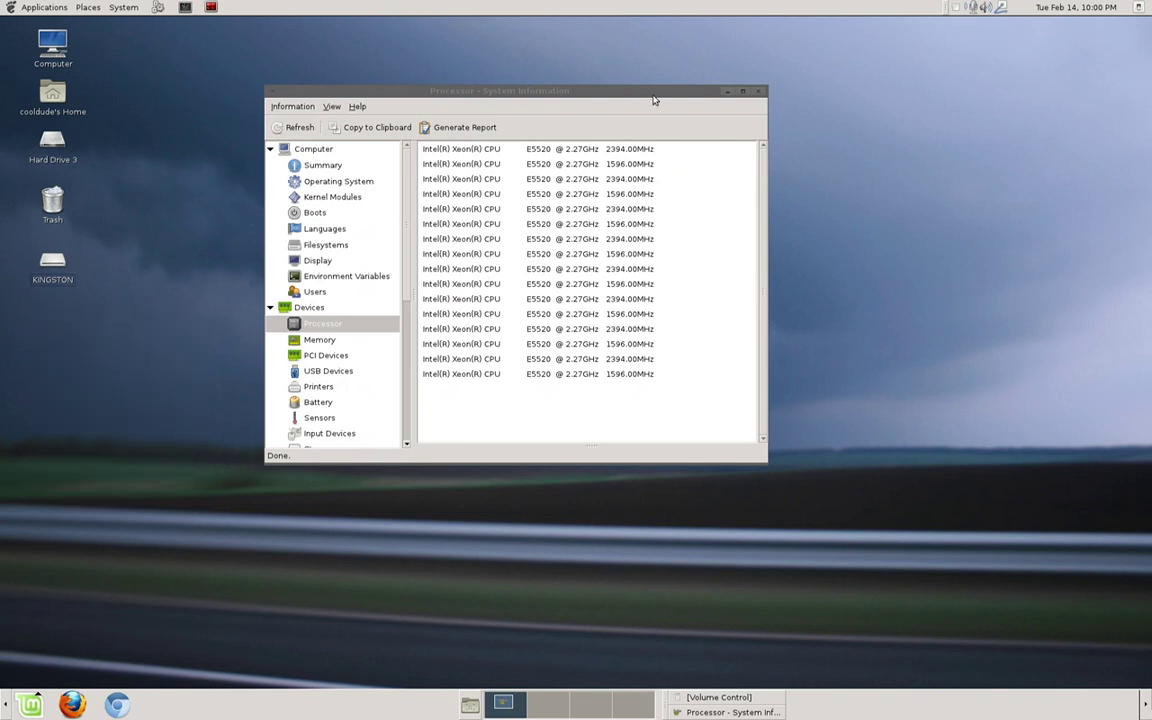
left_click_drag(653, 93, 640, 101)
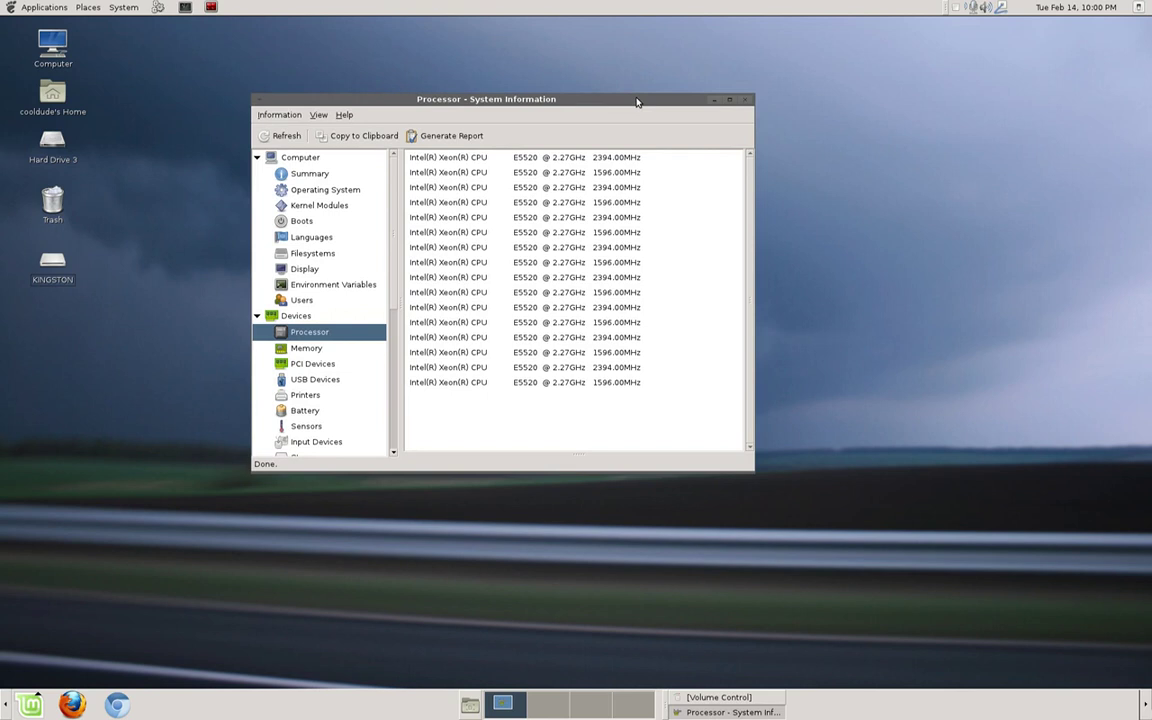
right_click(955, 7)
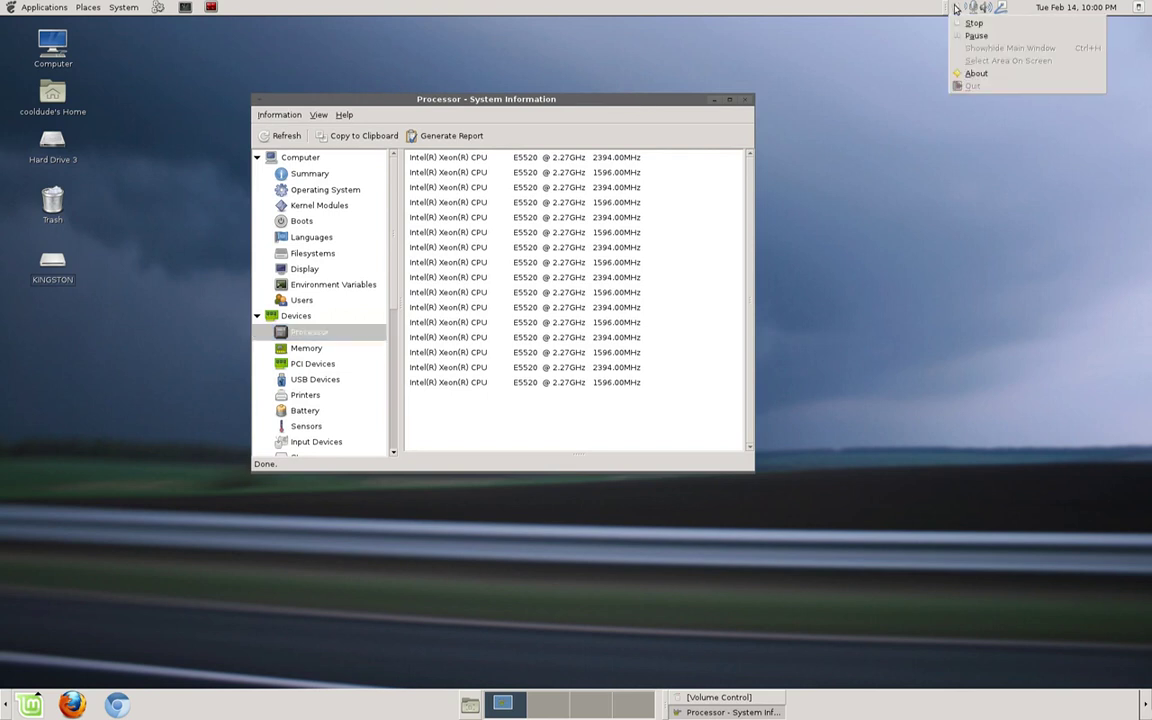